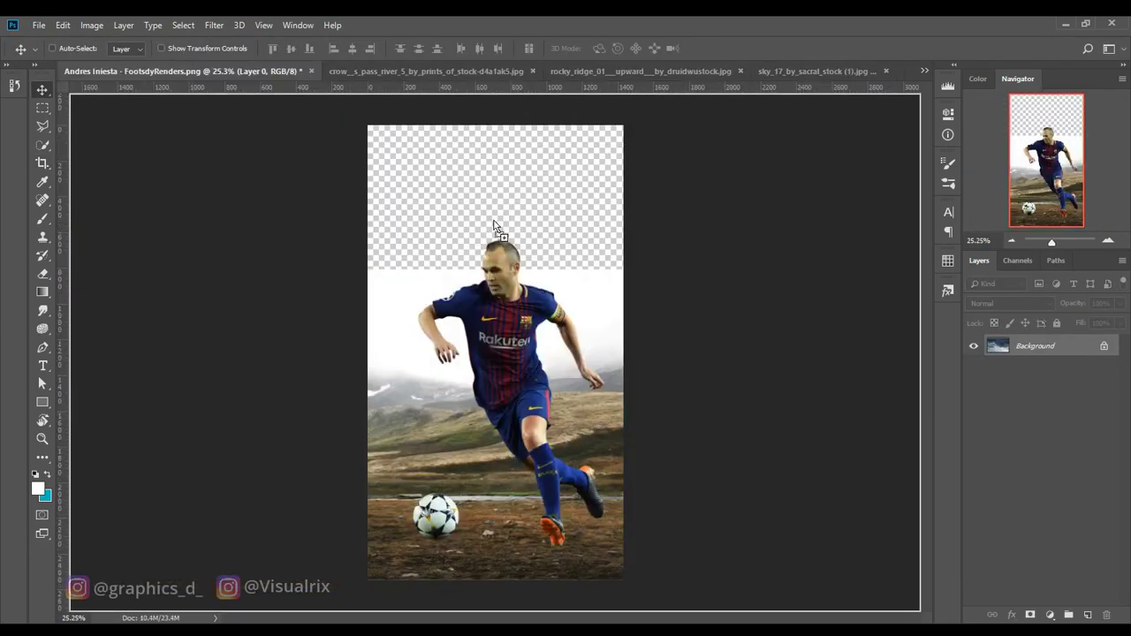
Soft-brush Layer 3's mask to fade the stadium into the clouds, and reveal more grass through Layer 1's mask.
{"action": "left_click_drag", "start_coordinate": [412, 219], "coordinate": [531, 265]}
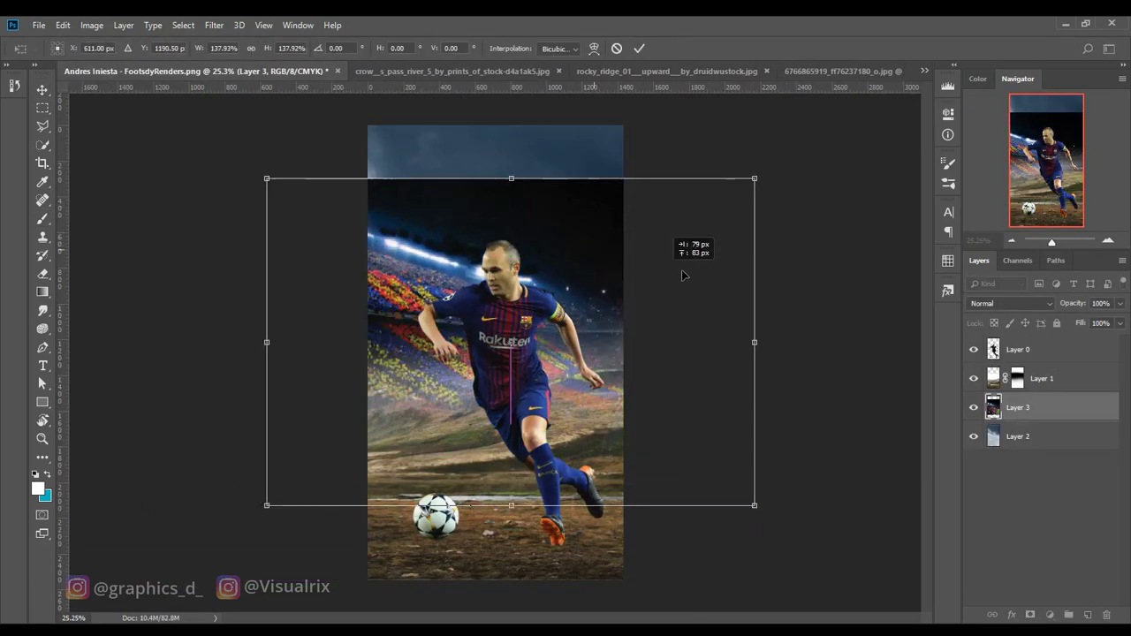
{"action": "left_click_drag", "start_coordinate": [280, 223], "coordinate": [755, 306]}
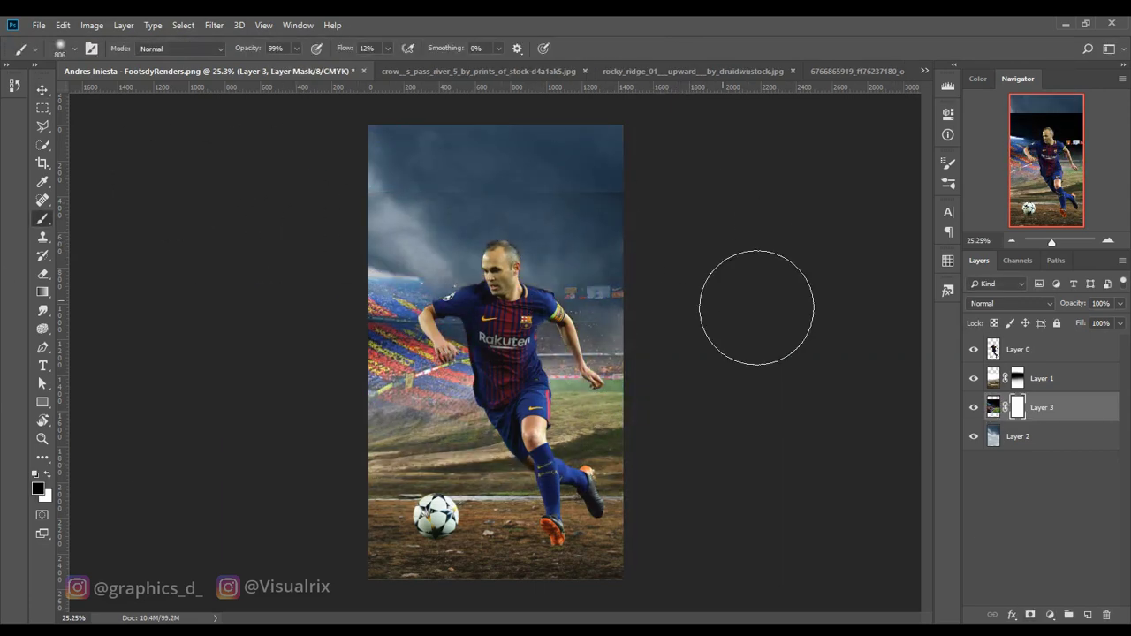
{"action": "left_click", "coordinate": [1041, 378]}
{"action": "key", "text": "x"}
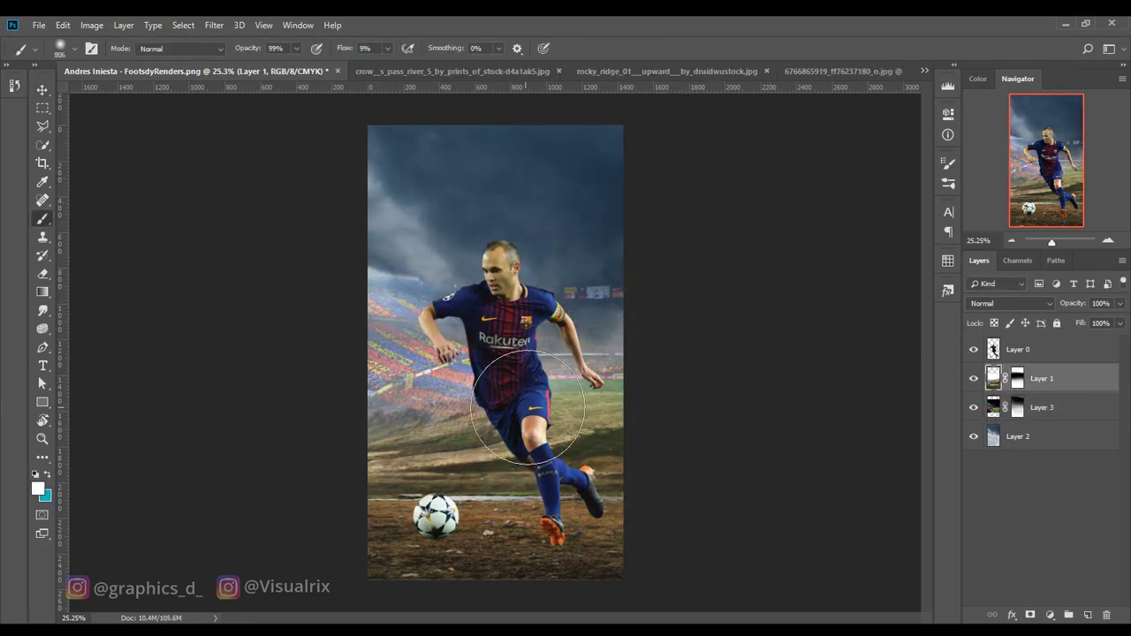
{"action": "mouse_move", "coordinate": [398, 415]}
{"action": "left_mouse_down"}
{"action": "mouse_move", "coordinate": [618, 415]}
{"action": "mouse_move", "coordinate": [589, 433]}
{"action": "left_mouse_up"}
Open the Camp Nou exterior render from the Stadiums folder.
{"action": "key", "text": "ctrl+o"}
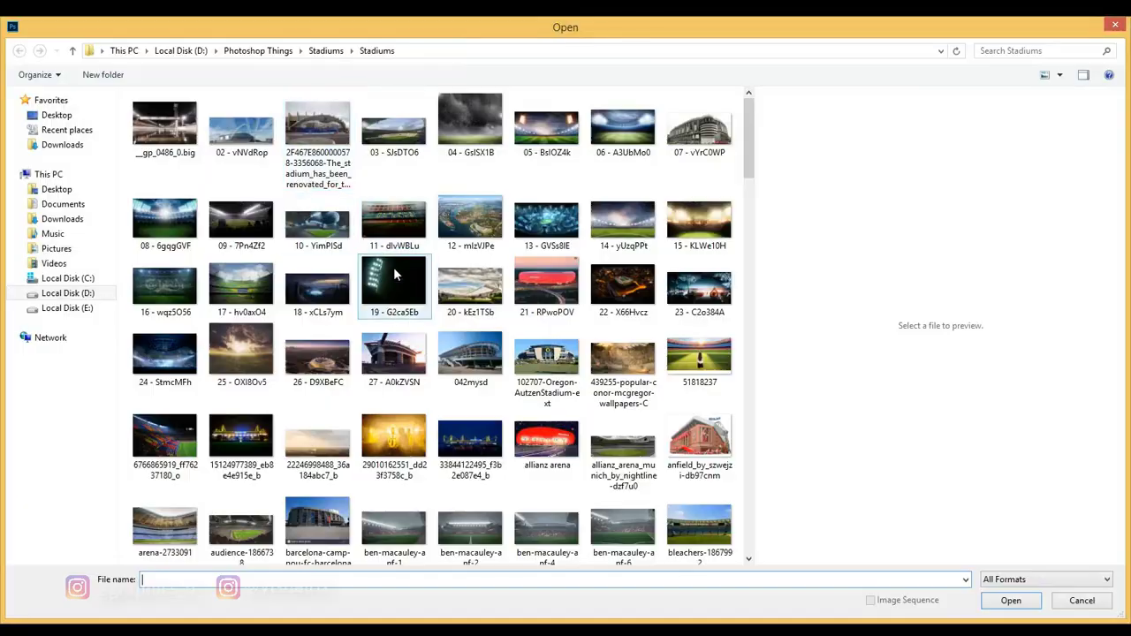
{"action": "scroll", "coordinate": [394, 267], "scroll_direction": "down", "scroll_amount": 5}
{"action": "scroll", "coordinate": [394, 267], "scroll_direction": "down", "scroll_amount": 5}
{"action": "scroll", "coordinate": [706, 466], "scroll_direction": "down", "scroll_amount": 5}
{"action": "scroll", "coordinate": [706, 467], "scroll_direction": "down", "scroll_amount": 5}
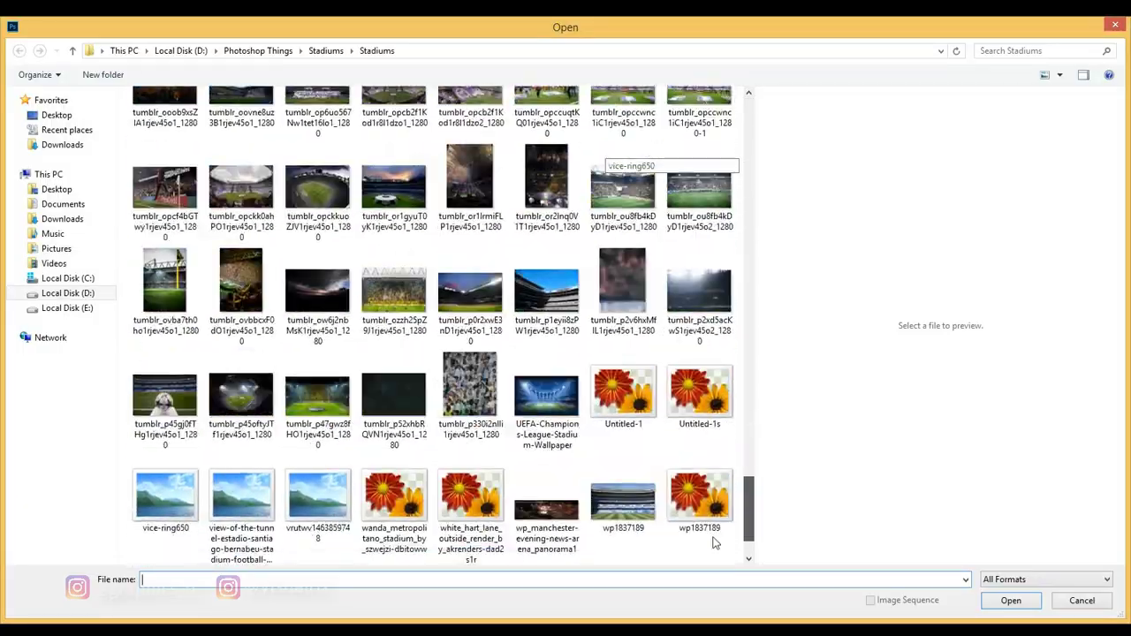
{"action": "scroll", "coordinate": [714, 530], "scroll_direction": "up", "scroll_amount": 15}
{"action": "double_click", "coordinate": [380, 388]}
Place the Camp Nou image into the Iniesta document, rotated -4°, with the player hidden.
{"action": "key", "text": "v"}
{"action": "left_click_drag", "start_coordinate": [663, 498], "coordinate": [532, 363]}
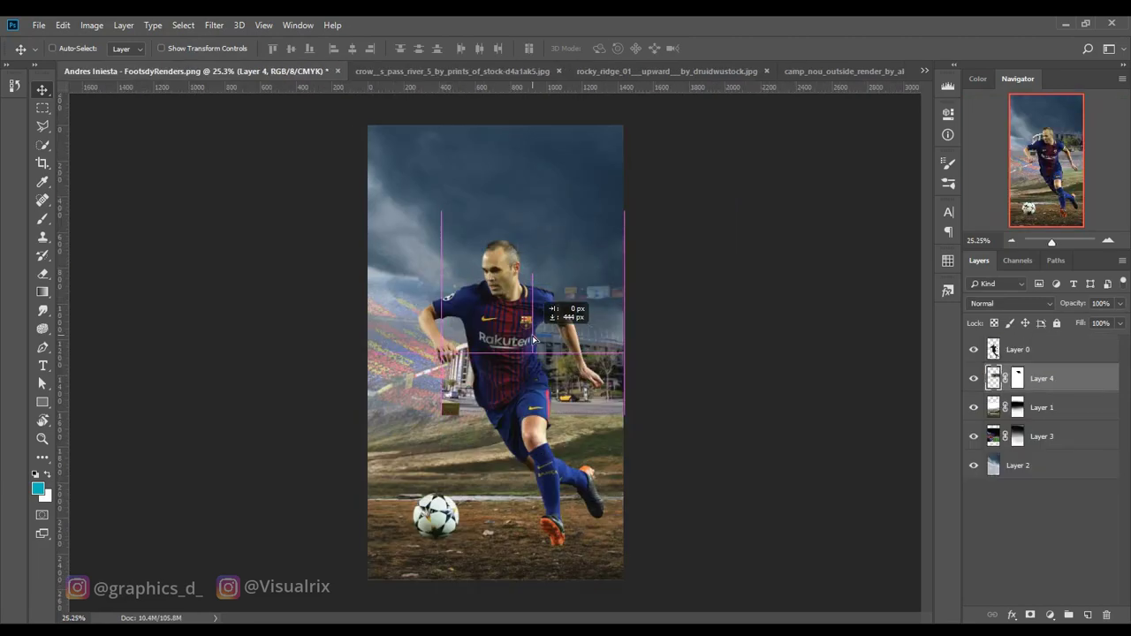
{"action": "key", "text": "ctrl+t"}
{"action": "left_click", "coordinate": [975, 349]}
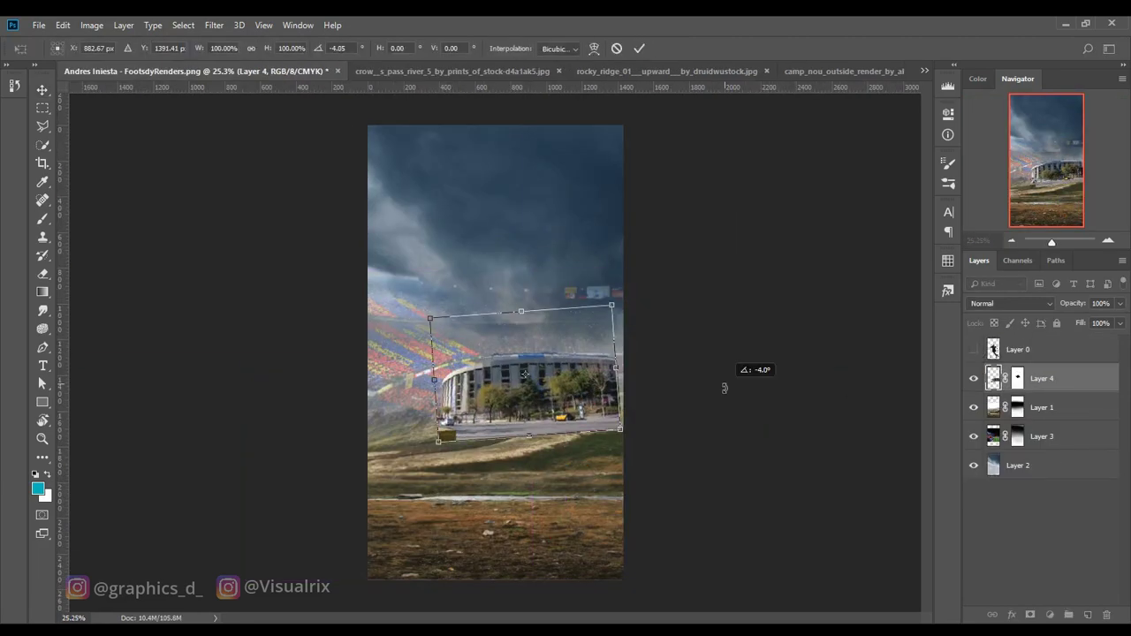
{"action": "key", "text": "Return"}
{"action": "scroll", "coordinate": [536, 460], "scroll_direction": "up", "scroll_amount": 3}
Mask out the road beneath the stadium and add a clipped Hue/Saturation adjustment.
{"action": "left_click", "coordinate": [1025, 378]}
{"action": "key", "text": "d"}
{"action": "left_click_drag", "start_coordinate": [319, 398], "coordinate": [819, 411]}
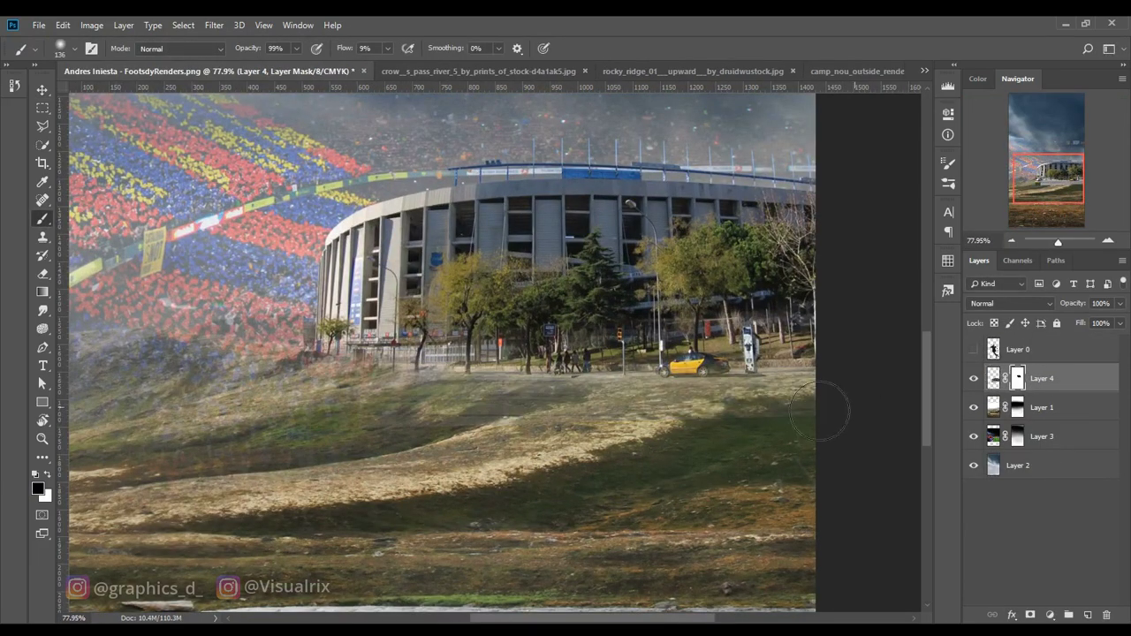
{"action": "scroll", "coordinate": [301, 351], "scroll_direction": "down", "scroll_amount": 3}
{"action": "left_click", "coordinate": [1050, 615]}
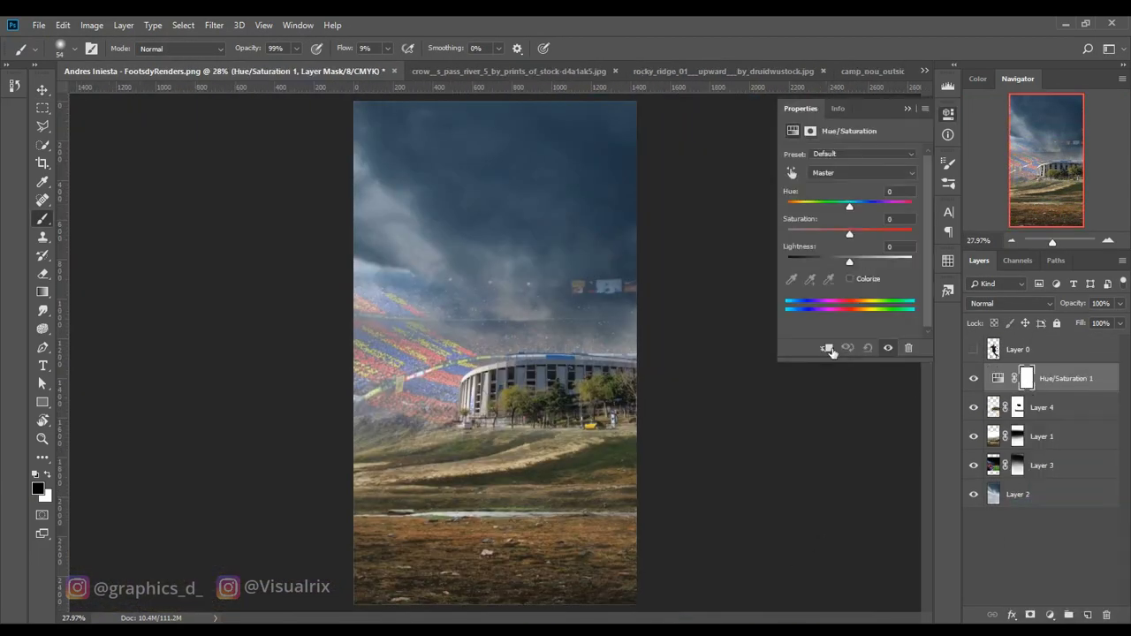
{"action": "left_click", "coordinate": [828, 347]}
Select Layer 1's mask and add a new empty Layer 5.
{"action": "left_click", "coordinate": [1017, 437]}
{"action": "scroll", "coordinate": [212, 468], "scroll_direction": "up", "scroll_amount": 2}
{"action": "scroll", "coordinate": [212, 468], "scroll_direction": "down", "scroll_amount": 3}
{"action": "scroll", "coordinate": [398, 429], "scroll_direction": "up", "scroll_amount": 3}
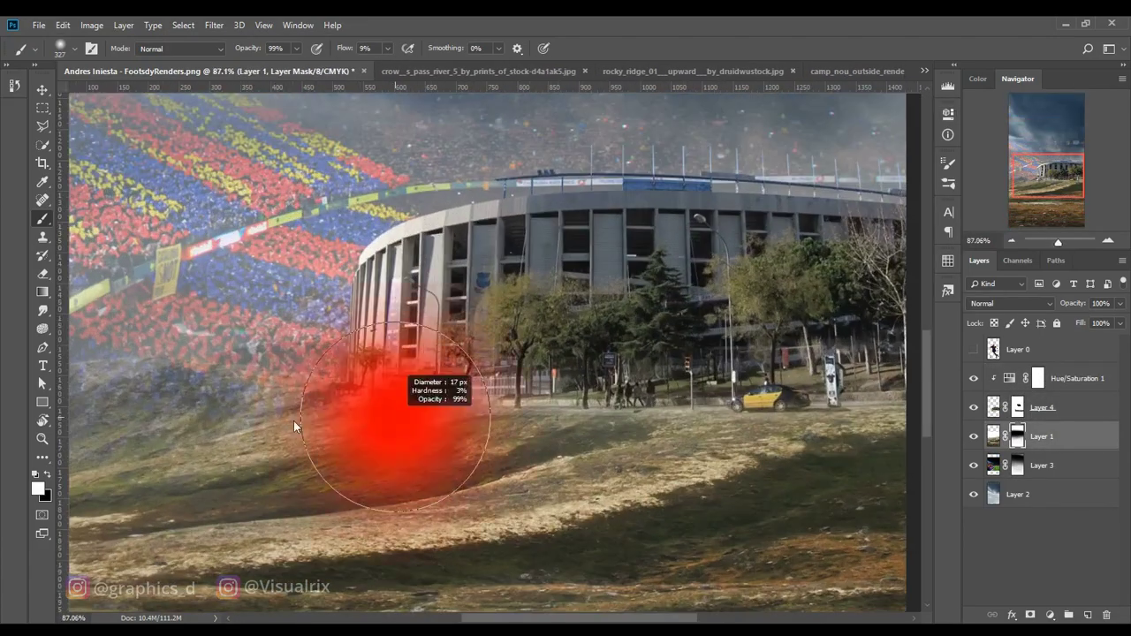
{"action": "key", "text": "ctrl+shift+alt+n"}
{"action": "key", "text": "x"}
{"action": "scroll", "coordinate": [512, 405], "scroll_direction": "up", "scroll_amount": 1}
{"action": "scroll", "coordinate": [512, 404], "scroll_direction": "down", "scroll_amount": 3}
Add a new paint layer clipped to the stadium and resize the brush.
{"action": "key", "text": "ctrl+shift+alt+n"}
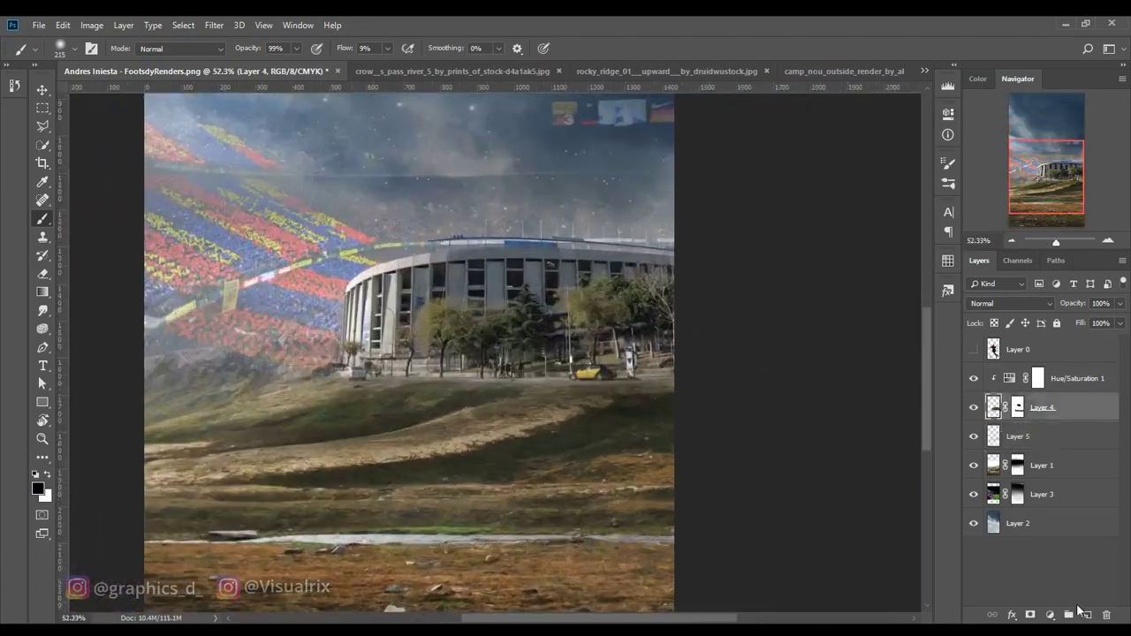
{"action": "key", "text": "ctrl+alt+g"}
{"action": "scroll", "coordinate": [790, 269], "scroll_direction": "up", "scroll_amount": 2}
{"action": "scroll", "coordinate": [580, 421], "scroll_direction": "down", "scroll_amount": 3}
{"action": "scroll", "coordinate": [472, 303], "scroll_direction": "down", "scroll_amount": 2}
{"action": "scroll", "coordinate": [442, 467], "scroll_direction": "up", "scroll_amount": 2}
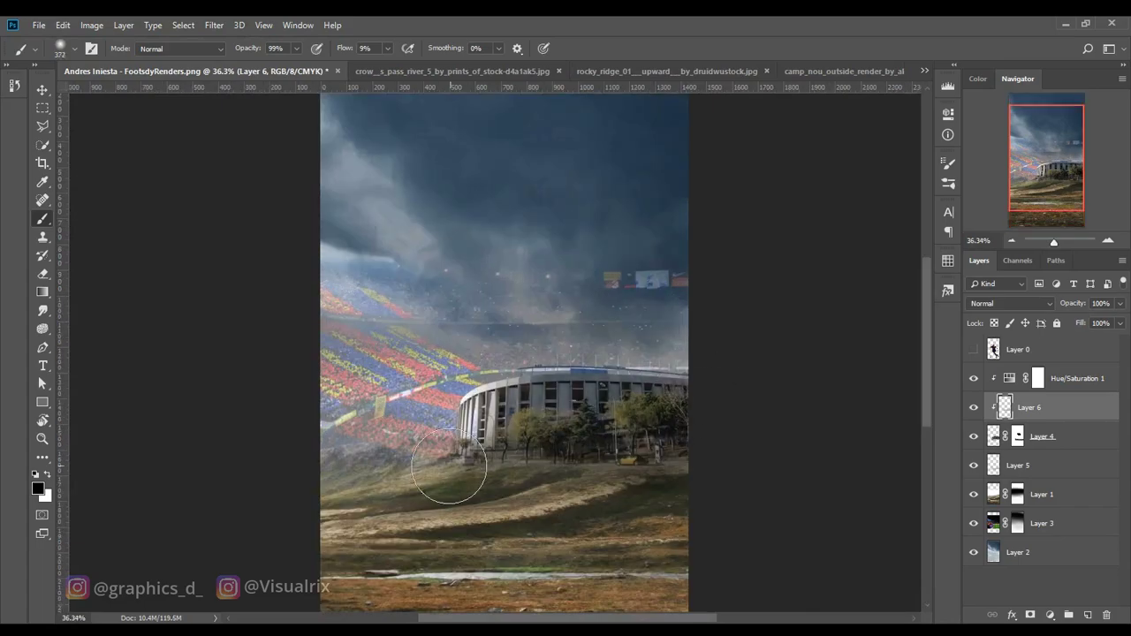
{"action": "scroll", "coordinate": [598, 360], "scroll_direction": "down", "scroll_amount": 2}
Stamp all visible layers into a merged copy and apply a Gaussian Blur to it.
{"action": "key", "text": "ctrl+shift+alt+e"}
{"action": "left_click", "coordinate": [214, 25]}
{"action": "left_click", "coordinate": [530, 292]}
{"action": "key", "text": "Return"}
{"action": "scroll", "coordinate": [530, 354], "scroll_direction": "up", "scroll_amount": 2}
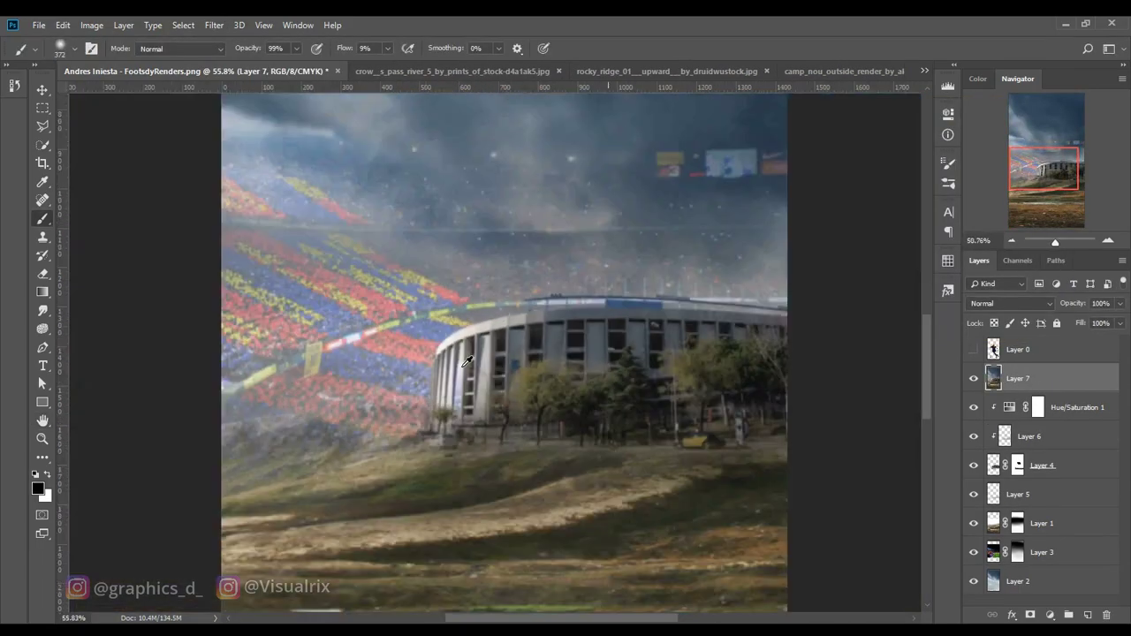
{"action": "scroll", "coordinate": [513, 331], "scroll_direction": "down", "scroll_amount": 3}
Brighten the sky with soft white brush paint.
{"action": "key", "text": "b"}
{"action": "key", "text": "x"}
{"action": "left_click_drag", "start_coordinate": [366, 298], "coordinate": [468, 389]}
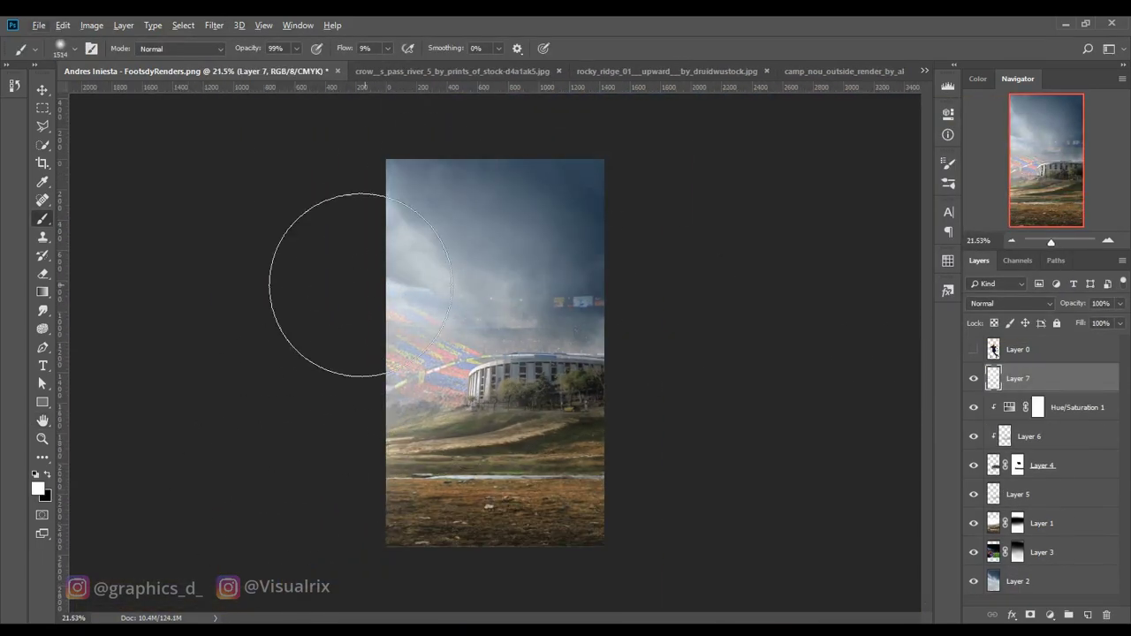
{"action": "scroll", "coordinate": [361, 285], "scroll_direction": "up", "scroll_amount": 4}
Add another clipped painting layer and frame the stadium facade and roof.
{"action": "key", "text": "ctrl+shift+alt+n"}
{"action": "scroll", "coordinate": [291, 380], "scroll_direction": "up", "scroll_amount": 2}
{"action": "left_click_drag", "start_coordinate": [271, 410], "coordinate": [393, 292]}
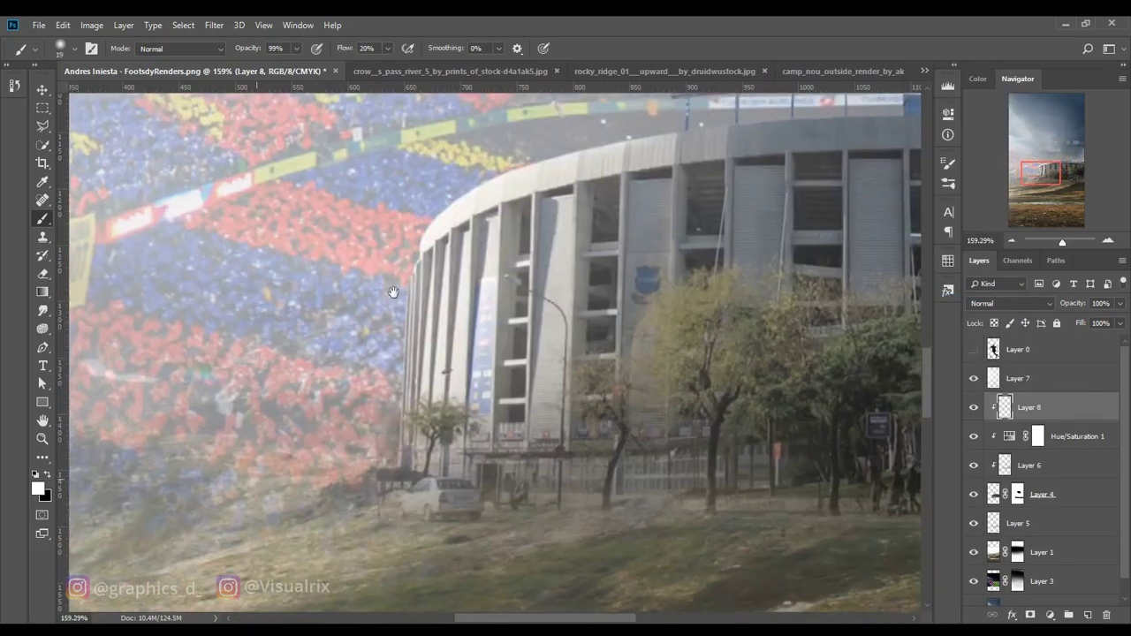
{"action": "left_click_drag", "start_coordinate": [537, 164], "coordinate": [559, 375]}
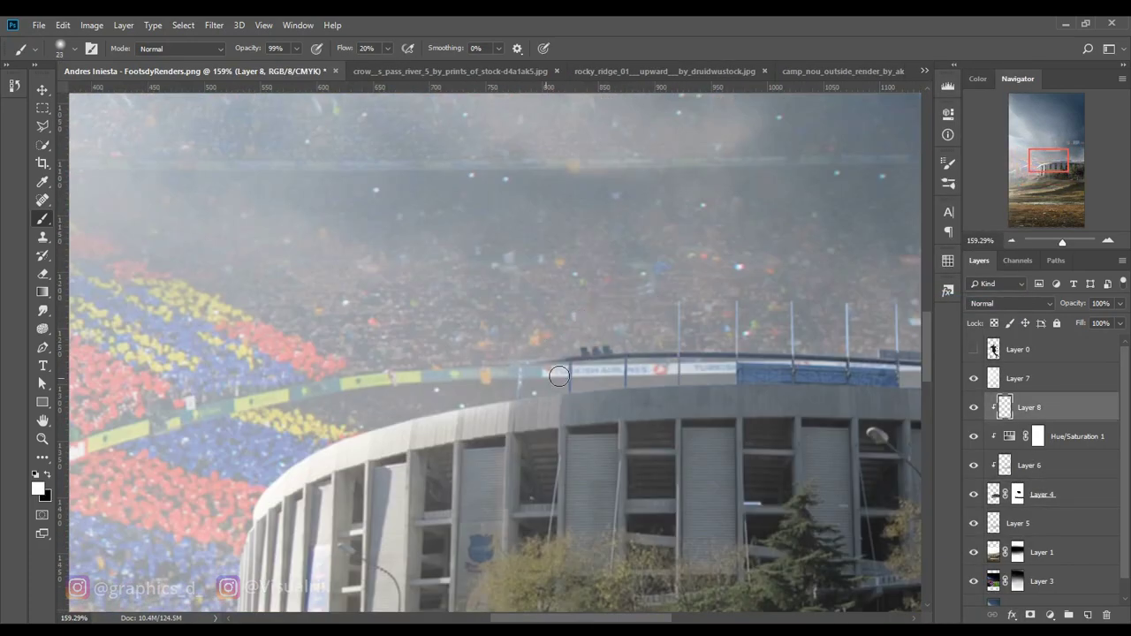
{"action": "scroll", "coordinate": [583, 362], "scroll_direction": "right", "scroll_amount": 5}
{"action": "scroll", "coordinate": [654, 327], "scroll_direction": "right", "scroll_amount": 1}
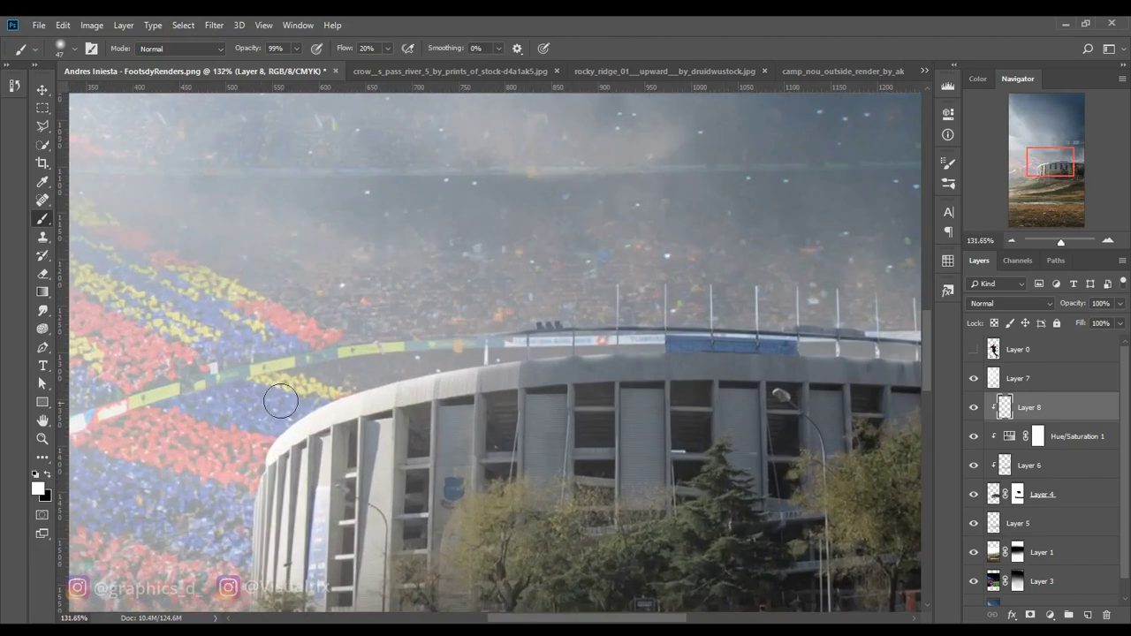
Set Layer 9 to Soft Light and paint white and black light on the facade.
{"action": "left_click", "coordinate": [1010, 303]}
{"action": "left_click", "coordinate": [1020, 486]}
{"action": "scroll", "coordinate": [487, 376], "scroll_direction": "up", "scroll_amount": 5}
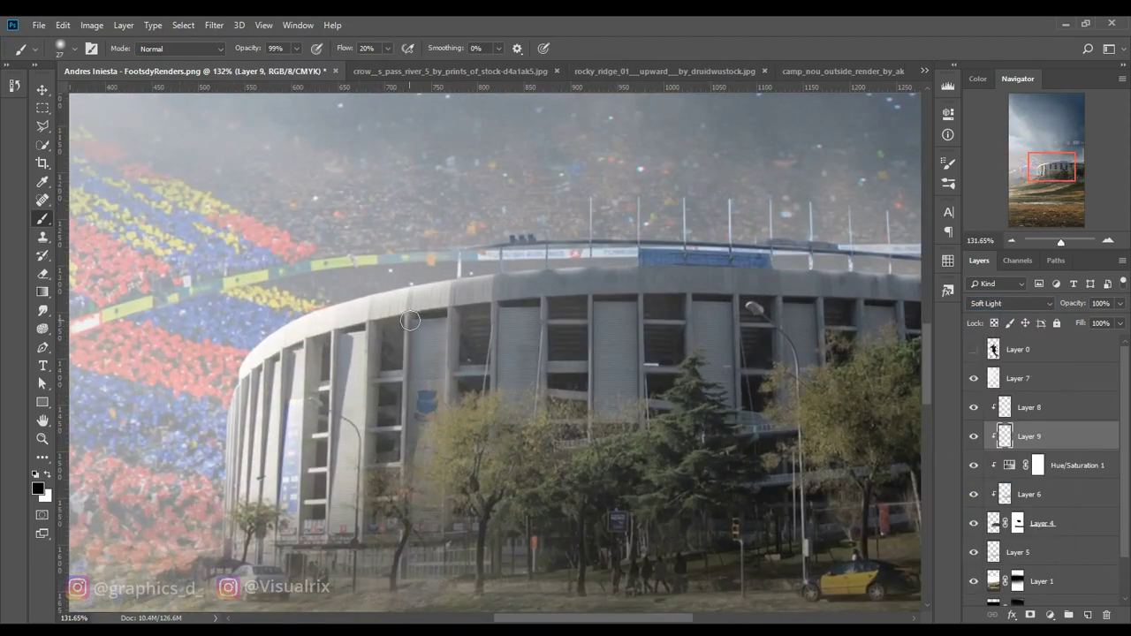
{"action": "scroll", "coordinate": [487, 377], "scroll_direction": "left", "scroll_amount": 4}
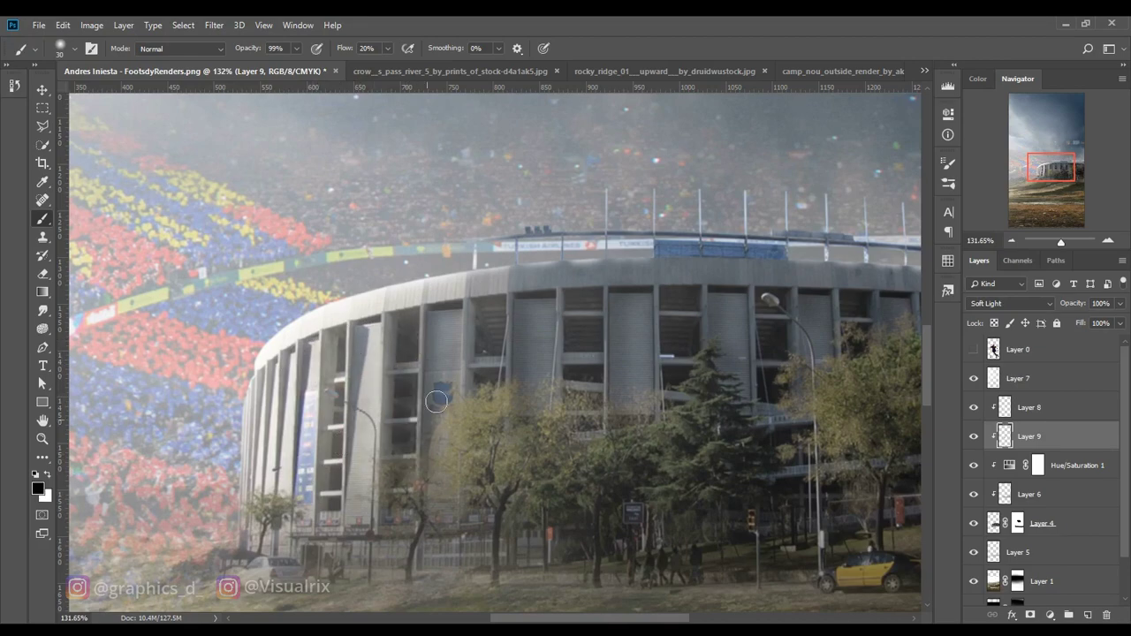
{"action": "scroll", "coordinate": [542, 285], "scroll_direction": "right", "scroll_amount": 3}
{"action": "key", "text": "x"}
{"action": "scroll", "coordinate": [406, 356], "scroll_direction": "right", "scroll_amount": 2}
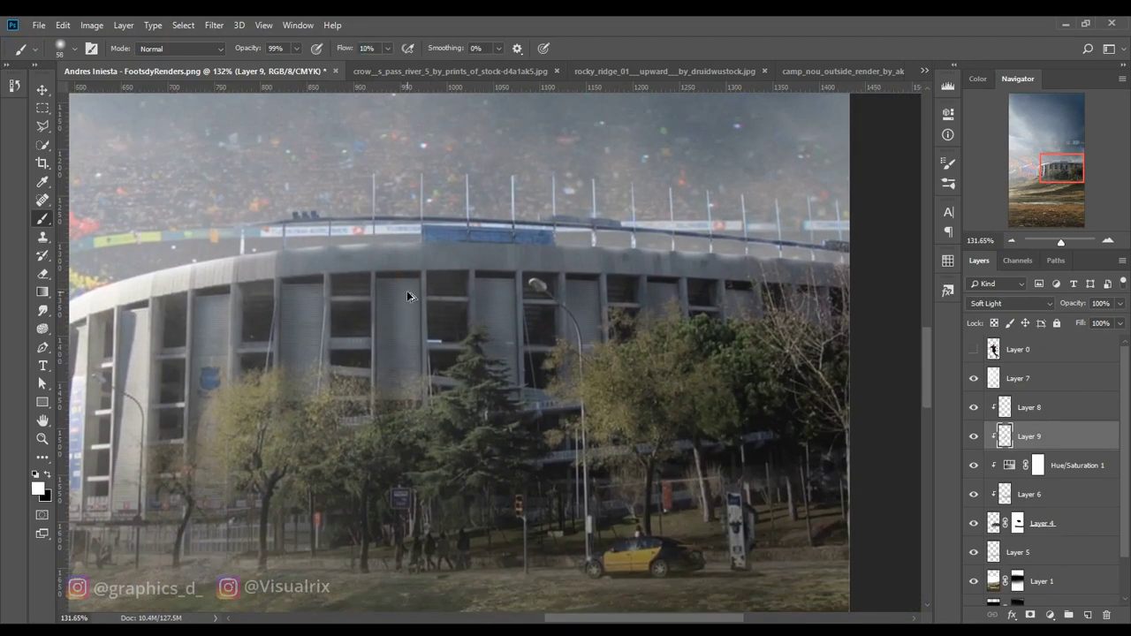
{"action": "scroll", "coordinate": [442, 292], "scroll_direction": "right", "scroll_amount": 2}
{"action": "key", "text": "x"}
{"action": "scroll", "coordinate": [353, 309], "scroll_direction": "down", "scroll_amount": 2}
{"action": "key", "text": "ctrl+0"}
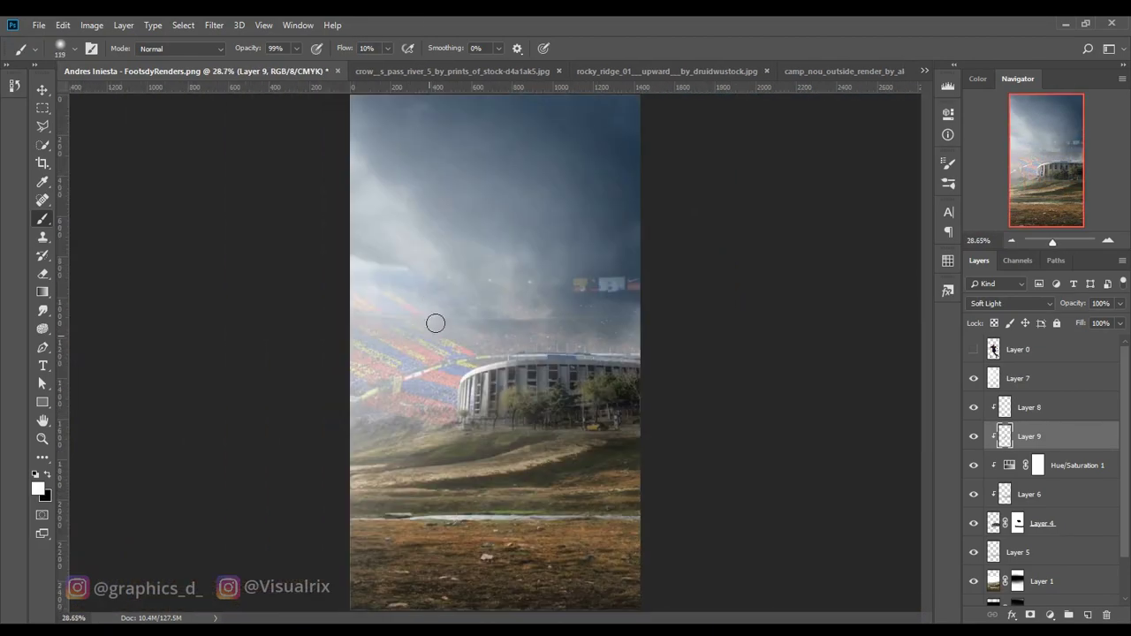
Continue shading the stadium with black soft-light paint.
{"action": "scroll", "coordinate": [531, 371], "scroll_direction": "up", "scroll_amount": 3}
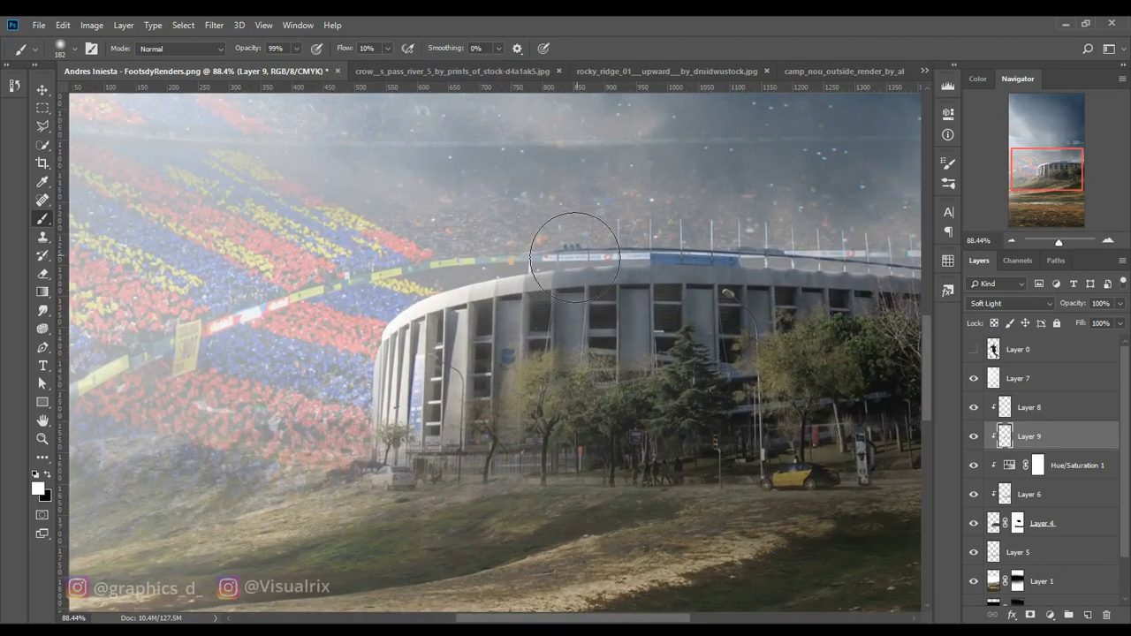
{"action": "scroll", "coordinate": [575, 265], "scroll_direction": "right", "scroll_amount": 2}
{"action": "scroll", "coordinate": [689, 282], "scroll_direction": "down", "scroll_amount": 1}
{"action": "key", "text": "x"}
{"action": "scroll", "coordinate": [691, 284], "scroll_direction": "down", "scroll_amount": 1}
{"action": "scroll", "coordinate": [691, 284], "scroll_direction": "down", "scroll_amount": 2}
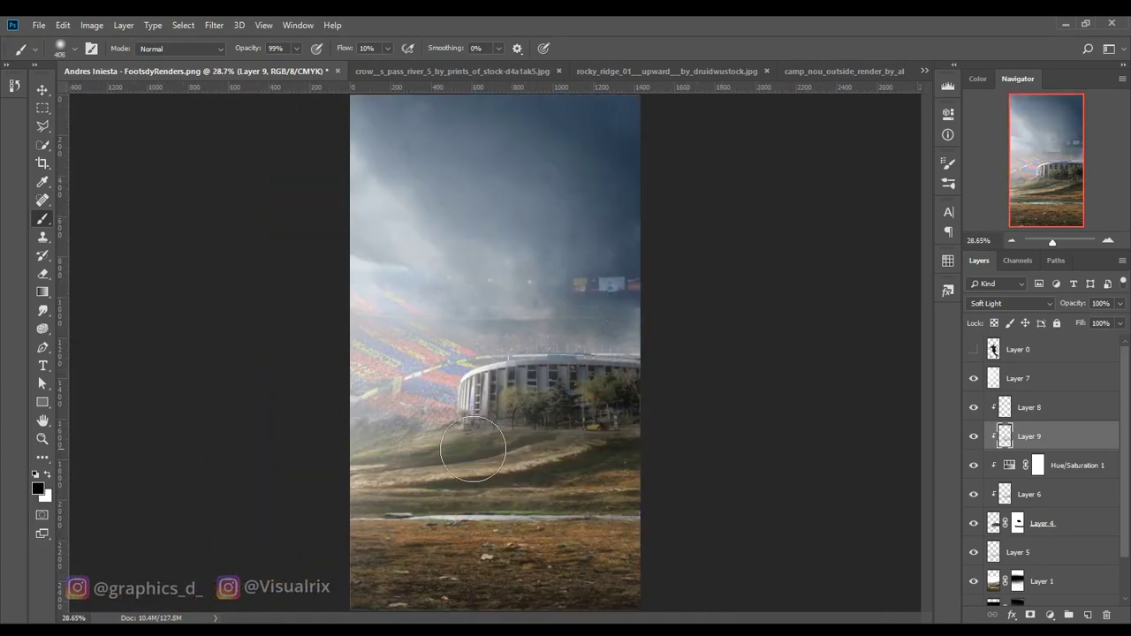
{"action": "scroll", "coordinate": [618, 265], "scroll_direction": "down", "scroll_amount": 1}
Stamp visible into Layer 10 and preview a 1.7-pixel Gaussian Blur.
{"action": "key", "text": "ctrl+alt+shift+e"}
{"action": "left_click", "coordinate": [214, 24]}
{"action": "left_click", "coordinate": [424, 239]}
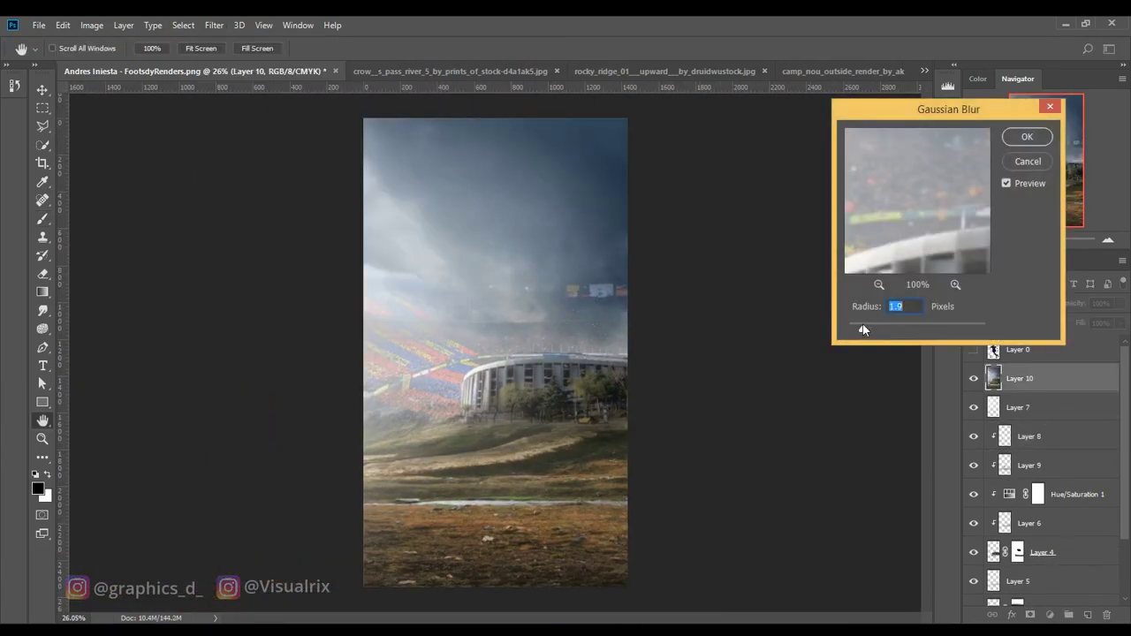
Apply the Gaussian Blur and add a layer mask to the blurred layer.
{"action": "left_click", "coordinate": [1009, 136]}
{"action": "left_click", "coordinate": [1029, 614]}
{"action": "key", "text": "b"}
On new Layer 11, paint white haze around the stadium and lower landscape with a textured brush.
{"action": "key", "text": "ctrl+shift+alt+n"}
{"action": "right_click", "coordinate": [469, 391]}
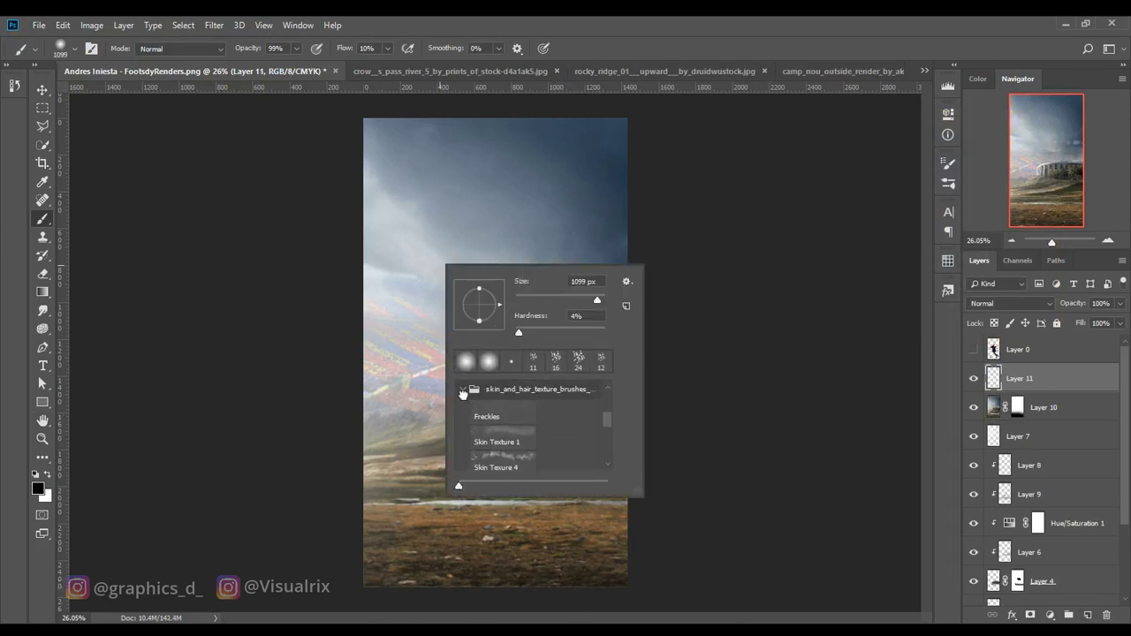
{"action": "left_click", "coordinate": [462, 393]}
{"action": "double_click", "coordinate": [512, 409]}
{"action": "key", "text": "x"}
{"action": "mouse_move", "coordinate": [433, 459]}
{"action": "left_mouse_down"}
{"action": "mouse_move", "coordinate": [622, 437]}
{"action": "mouse_move", "coordinate": [530, 455]}
{"action": "left_mouse_up"}
{"action": "mouse_move", "coordinate": [651, 411]}
{"action": "left_mouse_down"}
{"action": "mouse_move", "coordinate": [358, 464]}
{"action": "mouse_move", "coordinate": [610, 468]}
{"action": "left_mouse_up"}
Mask the haze layer with the Clouds_Main_1 brush and paint dusty haze over the ground.
{"action": "left_click", "coordinate": [1030, 614]}
{"action": "key", "text": "x"}
{"action": "right_click", "coordinate": [455, 291]}
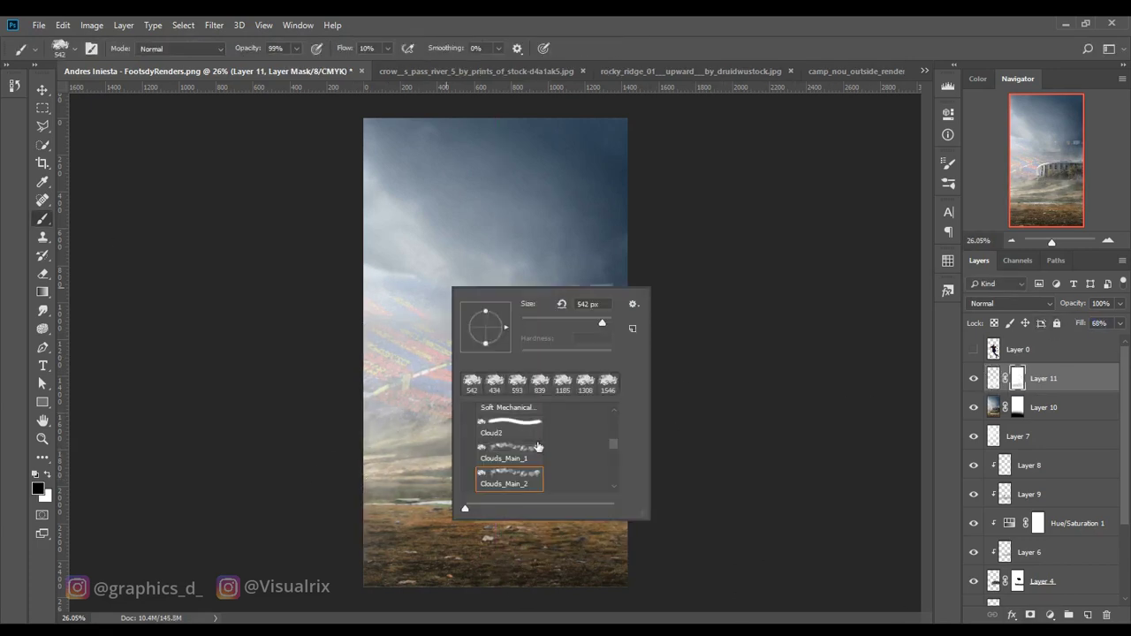
{"action": "double_click", "coordinate": [537, 446]}
{"action": "key", "text": "x"}
{"action": "left_click_drag", "start_coordinate": [409, 397], "coordinate": [601, 477]}
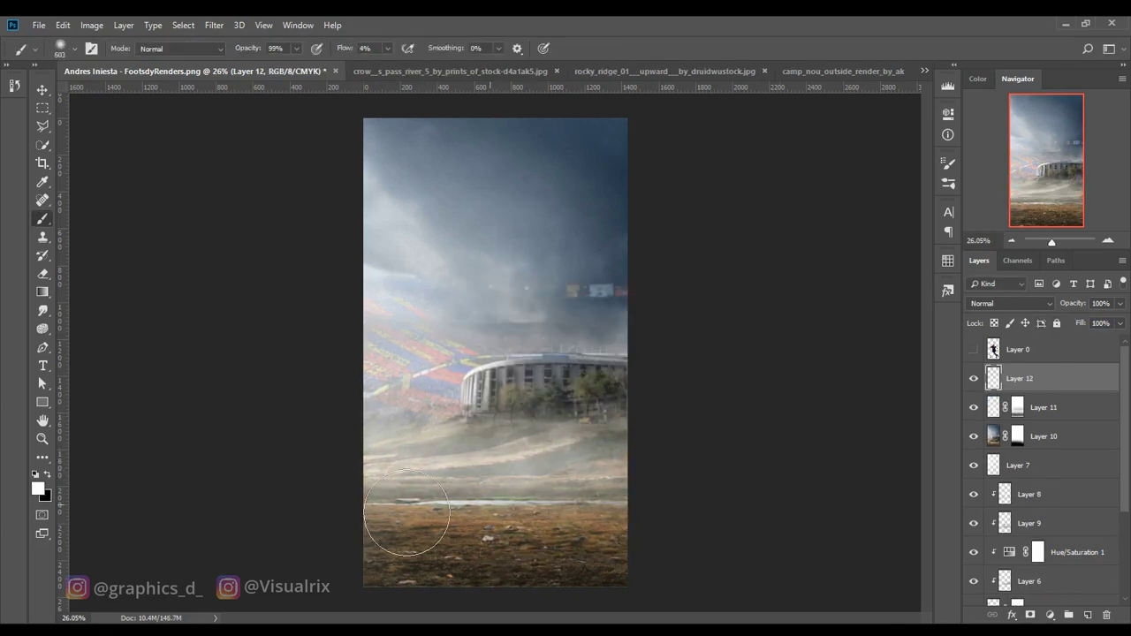
{"action": "key", "text": "ctrl+shift+alt+n"}
{"action": "key", "text": "bracketleft"}
{"action": "key", "text": "bracketleft"}
{"action": "key", "text": "bracketleft"}
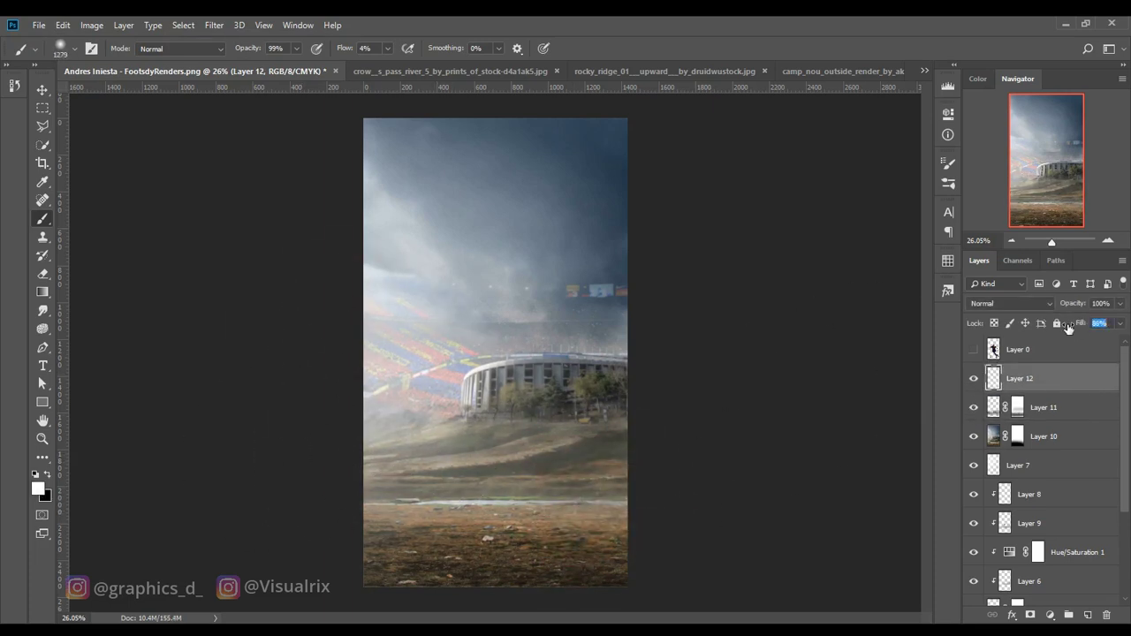
Show the player layer again and select haze Layer 11.
{"action": "left_click", "coordinate": [974, 349]}
{"action": "key", "text": "v"}
{"action": "left_click", "coordinate": [1043, 407]}
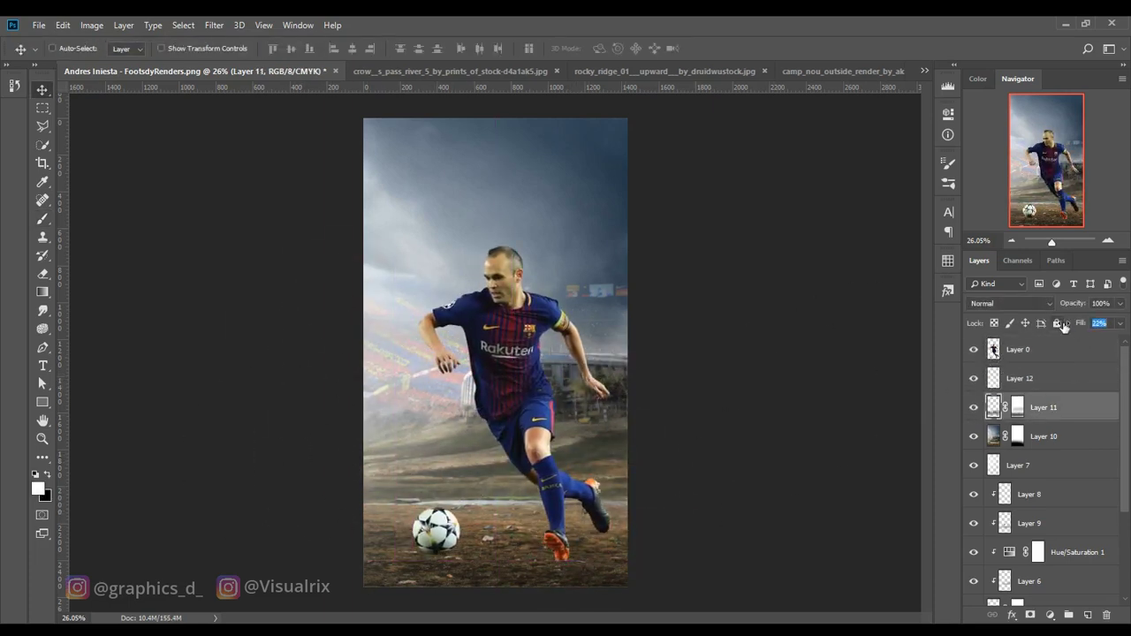
Add a Curves adjustment to tone the player.
{"action": "left_click", "coordinate": [826, 346]}
{"action": "left_click_drag", "start_coordinate": [840, 252], "coordinate": [826, 230]}
{"action": "scroll", "coordinate": [493, 218], "scroll_direction": "up", "scroll_amount": 3}
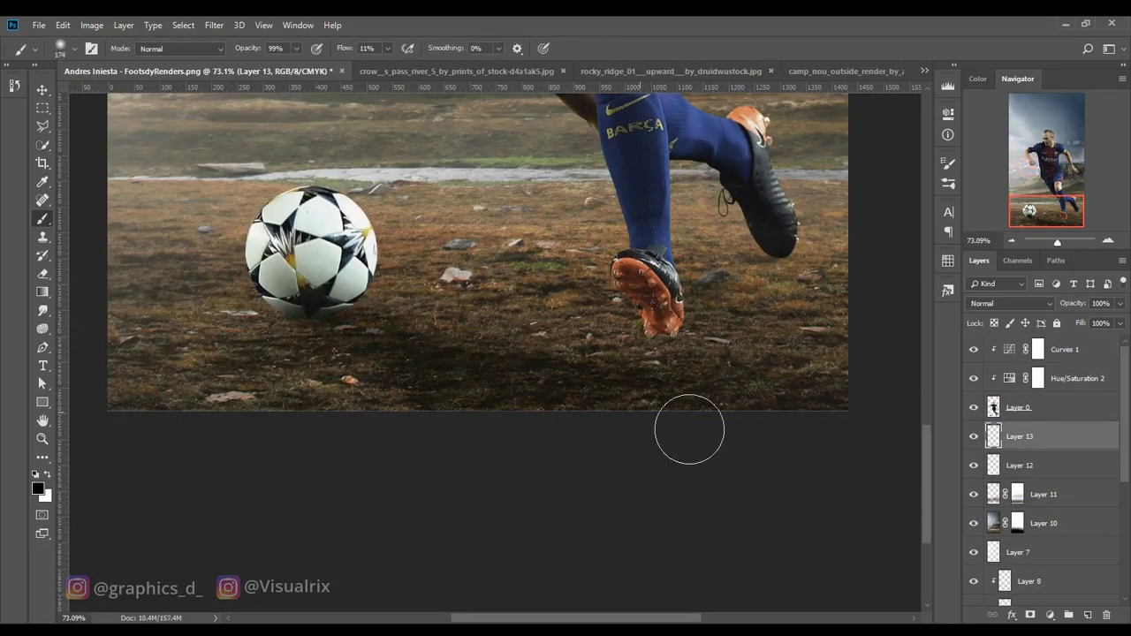
{"action": "scroll", "coordinate": [661, 345], "scroll_direction": "down", "scroll_amount": 5}
{"action": "scroll", "coordinate": [440, 552], "scroll_direction": "down", "scroll_amount": 2}
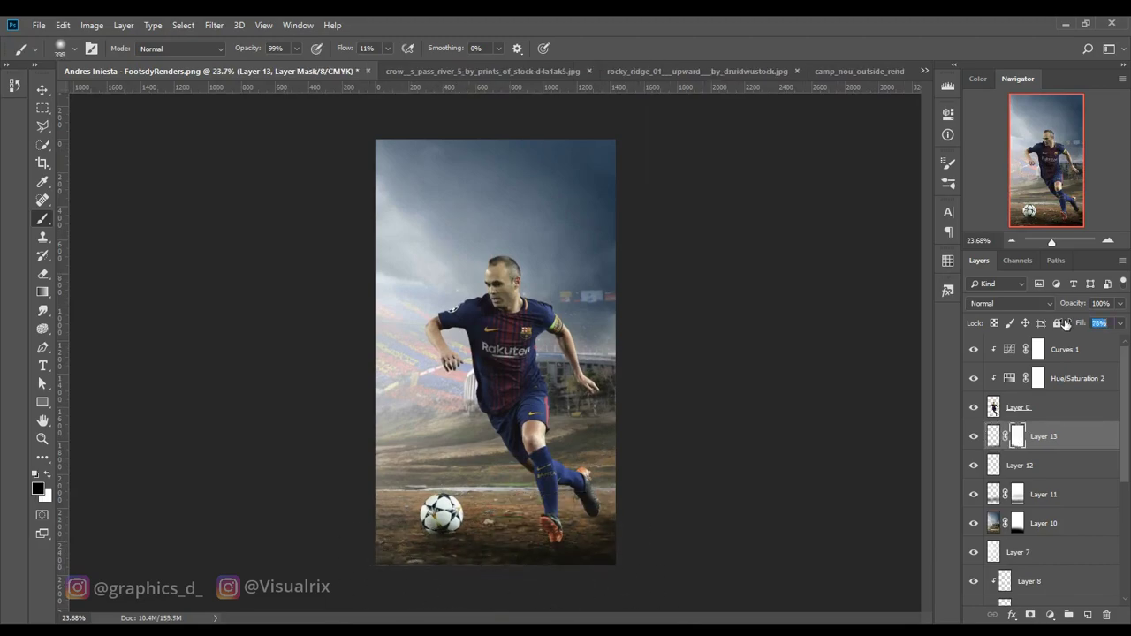
{"action": "scroll", "coordinate": [446, 543], "scroll_direction": "up", "scroll_amount": 10}
Add a new layer for the football's contact shadow and frame the boots.
{"action": "key", "text": "ctrl+shift+alt+n"}
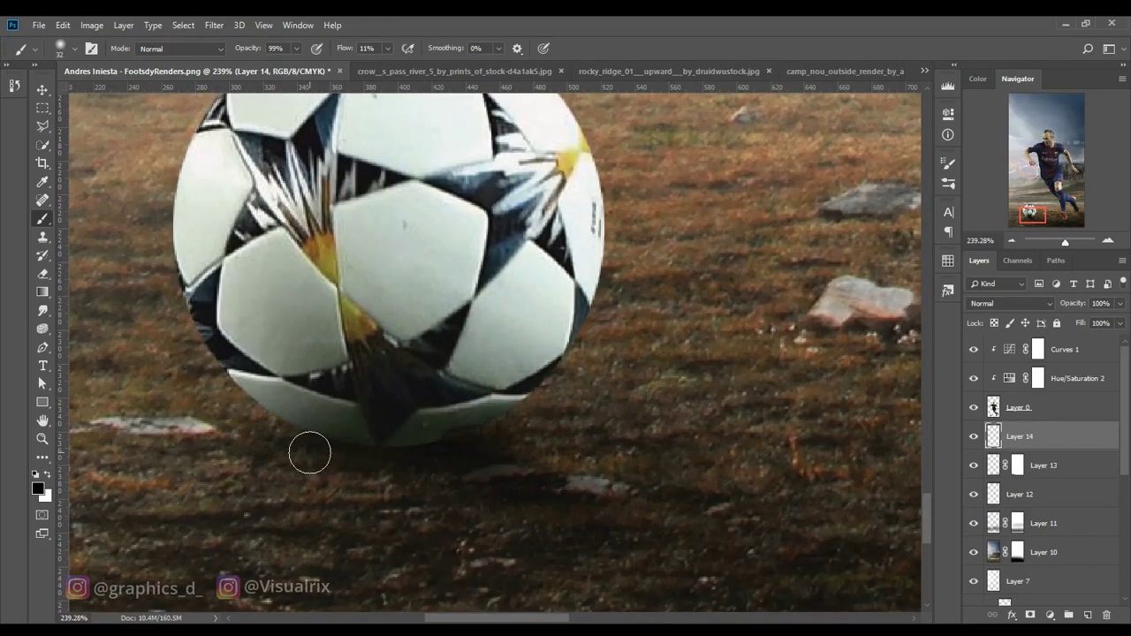
{"action": "scroll", "coordinate": [371, 424], "scroll_direction": "down", "scroll_amount": 3}
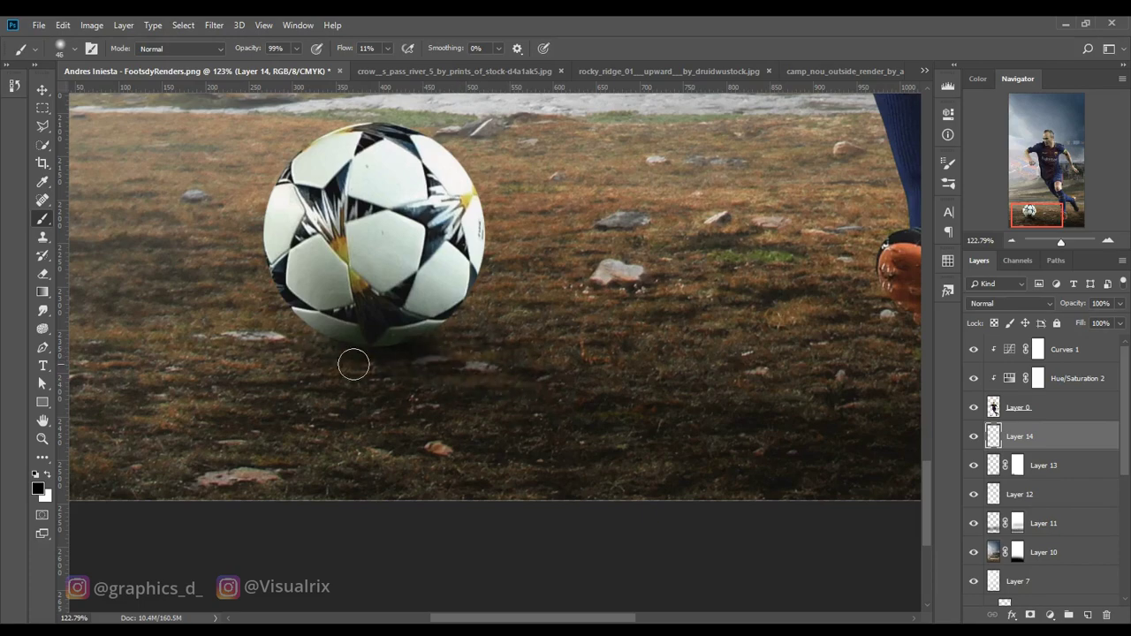
{"action": "scroll", "coordinate": [594, 309], "scroll_direction": "down", "scroll_amount": 2}
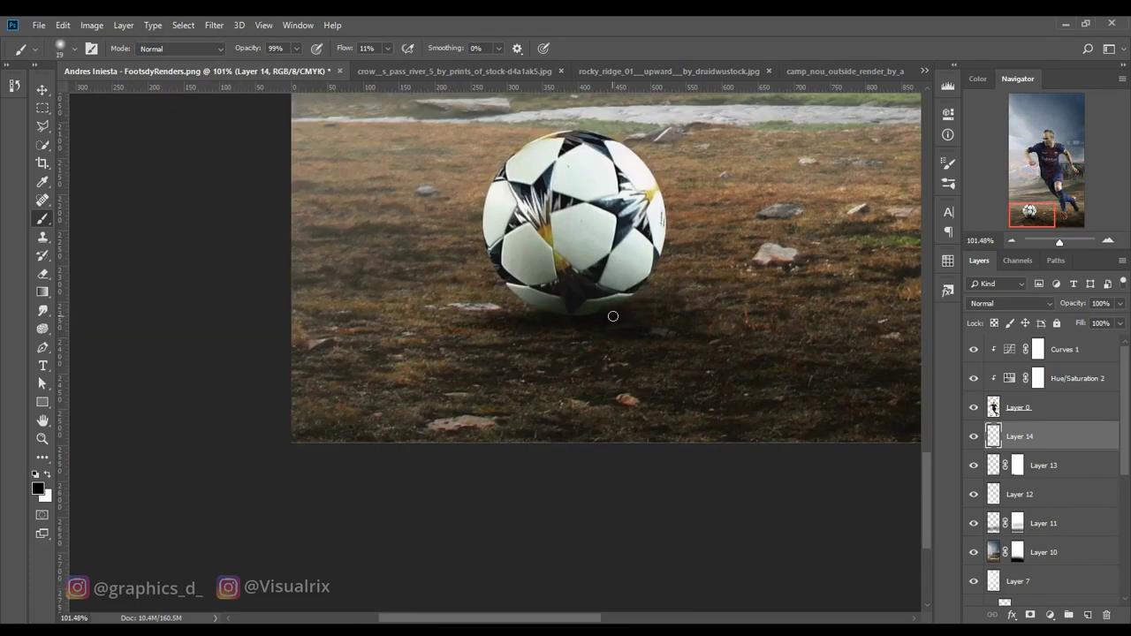
{"action": "left_click_drag", "start_coordinate": [815, 379], "coordinate": [663, 309]}
{"action": "scroll", "coordinate": [806, 226], "scroll_direction": "down", "scroll_amount": 1}
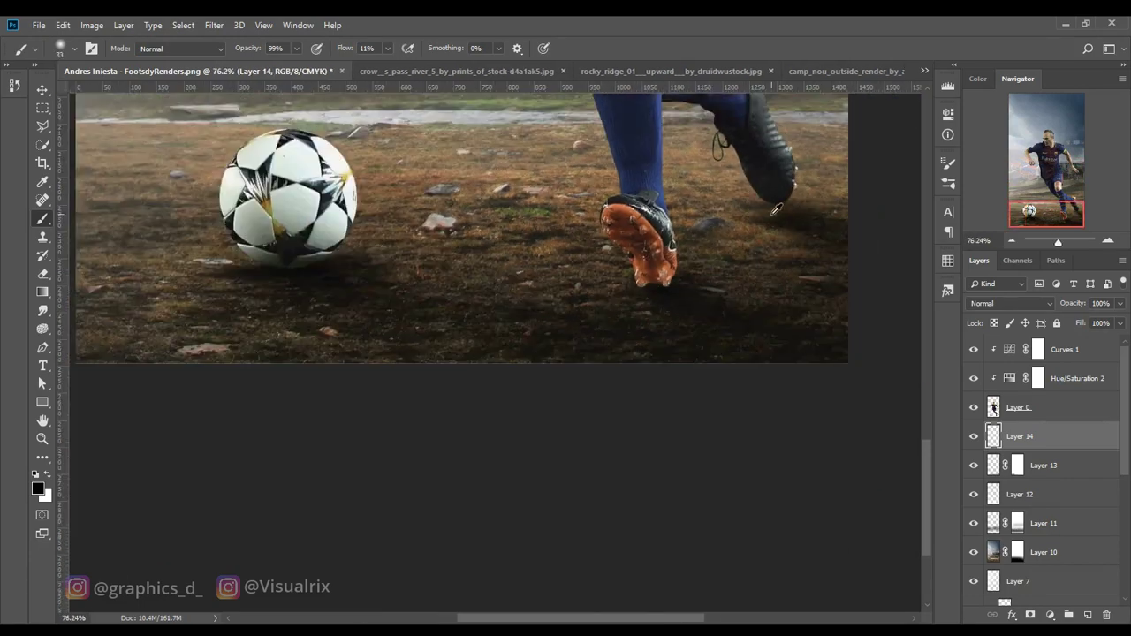
{"action": "scroll", "coordinate": [707, 309], "scroll_direction": "down", "scroll_amount": 2}
{"action": "scroll", "coordinate": [622, 477], "scroll_direction": "up", "scroll_amount": 5}
{"action": "scroll", "coordinate": [622, 477], "scroll_direction": "down", "scroll_amount": 3}
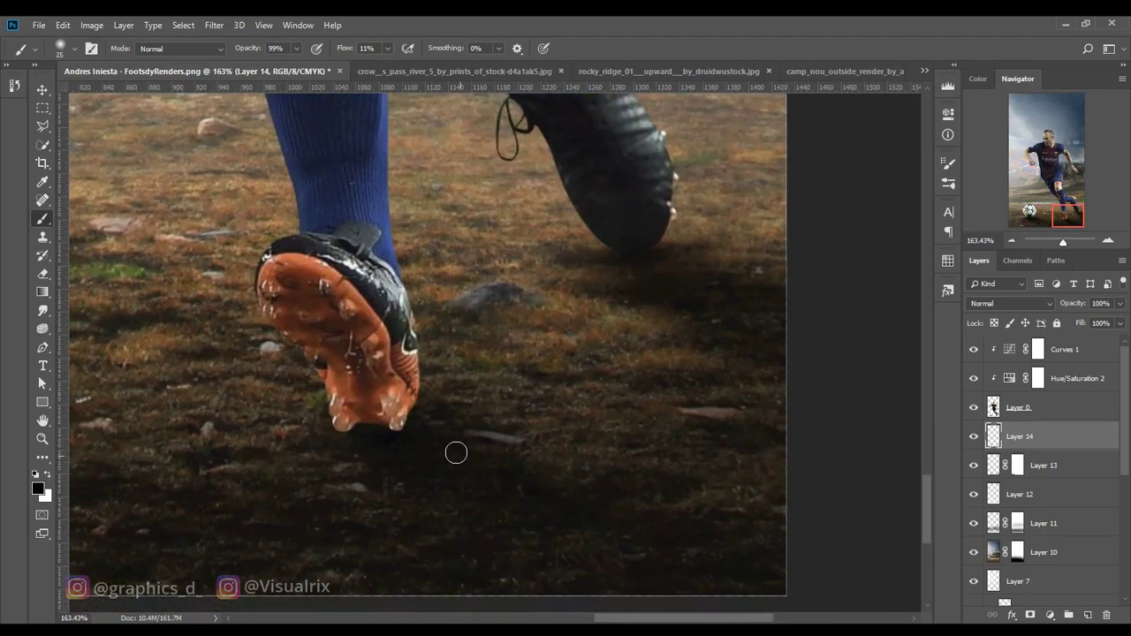
{"action": "scroll", "coordinate": [454, 451], "scroll_direction": "down", "scroll_amount": 6}
Add a new layer clipped to the player for shading the boot.
{"action": "key", "text": "ctrl+shift+alt+n"}
{"action": "scroll", "coordinate": [528, 473], "scroll_direction": "up", "scroll_amount": 8}
{"action": "key", "text": "bracketleft"}
{"action": "key", "text": "bracketleft"}
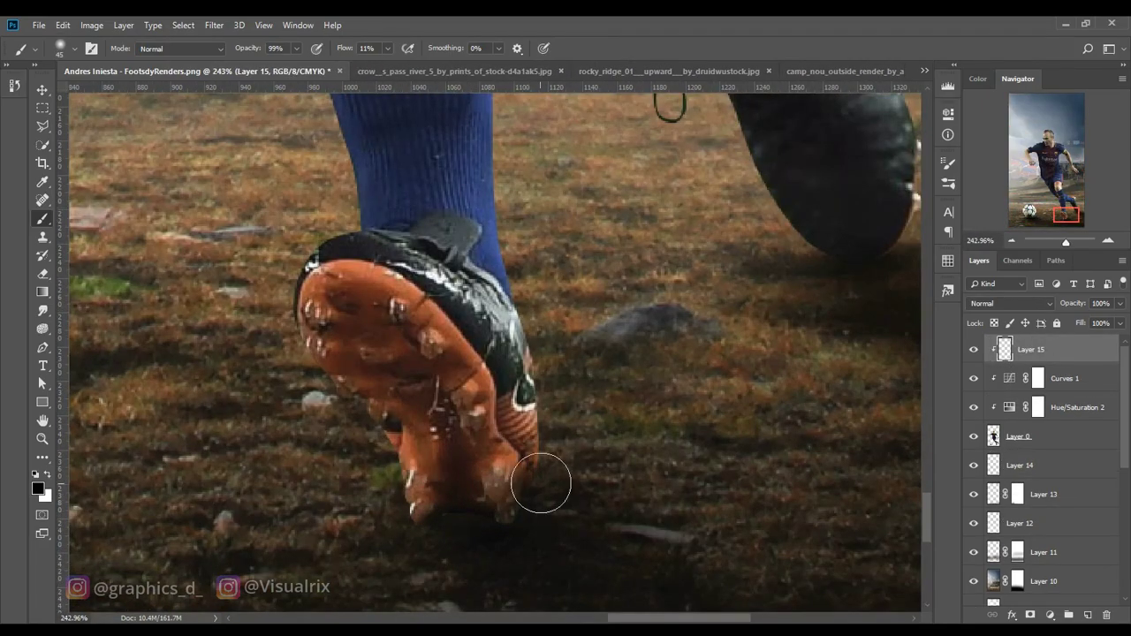
{"action": "scroll", "coordinate": [541, 483], "scroll_direction": "down", "scroll_amount": 2}
Add a new layer and paint soft black ground shadows under the boots and ball.
{"action": "key", "text": "ctrl+shift+alt+n"}
{"action": "scroll", "coordinate": [398, 488], "scroll_direction": "down", "scroll_amount": 1}
{"action": "scroll", "coordinate": [298, 465], "scroll_direction": "up", "scroll_amount": 1}
{"action": "scroll", "coordinate": [444, 474], "scroll_direction": "down", "scroll_amount": 3}
{"action": "key", "text": "bracketleft"}
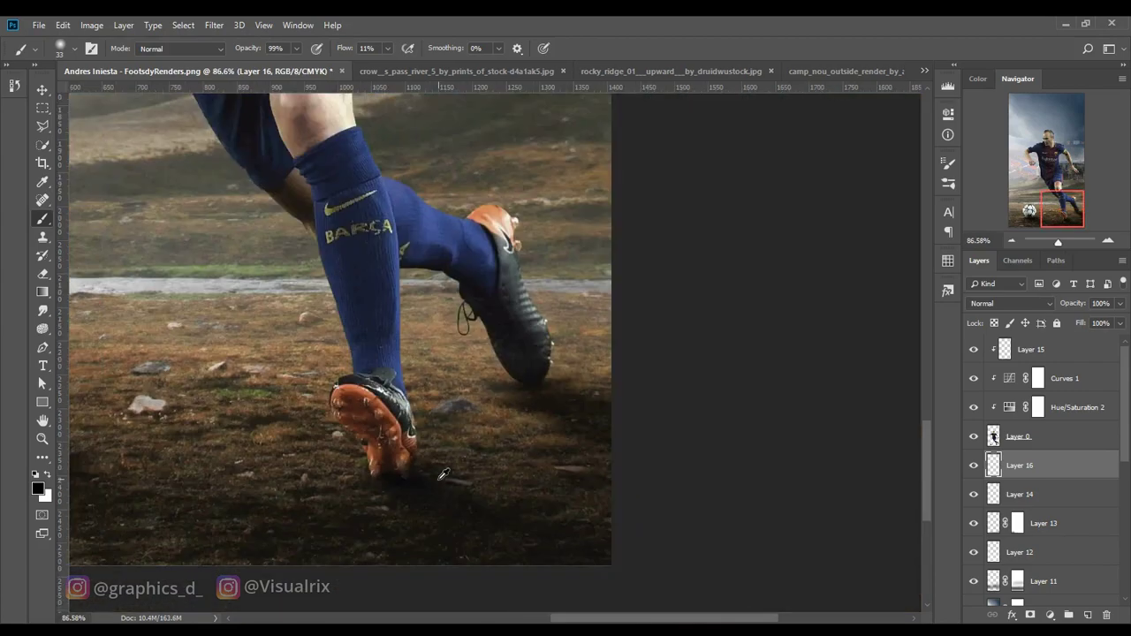
{"action": "scroll", "coordinate": [444, 475], "scroll_direction": "down", "scroll_amount": 2}
{"action": "scroll", "coordinate": [462, 522], "scroll_direction": "up", "scroll_amount": 4}
{"action": "key", "text": "alt+bracketright"}
{"action": "key", "text": "bracketright"}
{"action": "key", "text": "bracketright"}
{"action": "key", "text": "bracketright"}
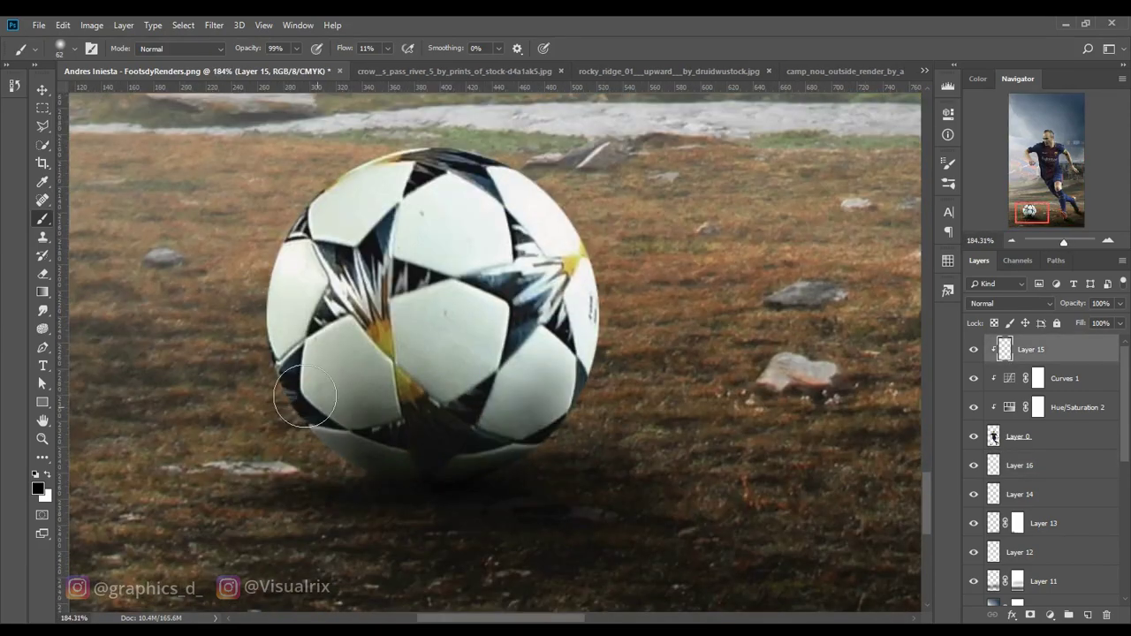
{"action": "key", "text": "ctrl+0"}
Add a new layer clipped to the player, with white paint and brush Flow at 51%.
{"action": "key", "text": "x"}
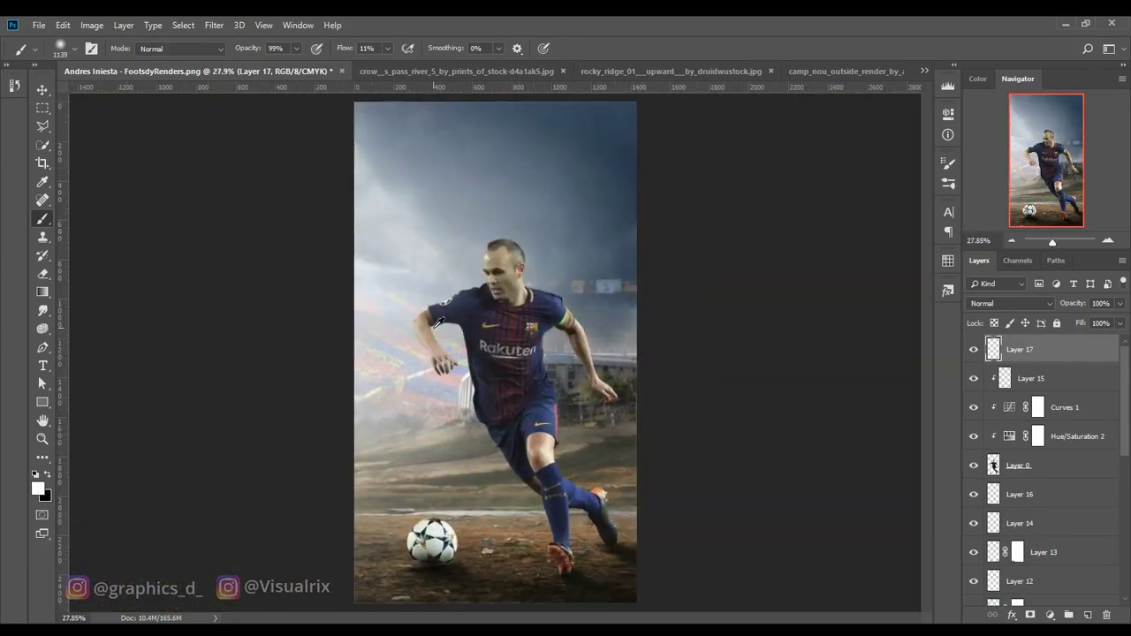
{"action": "scroll", "coordinate": [498, 266], "scroll_direction": "up", "scroll_amount": 8}
{"action": "key", "text": "alt+bracketleft"}
{"action": "key", "text": "ctrl+shift+alt+n"}
{"action": "scroll", "coordinate": [469, 288], "scroll_direction": "up", "scroll_amount": 1}
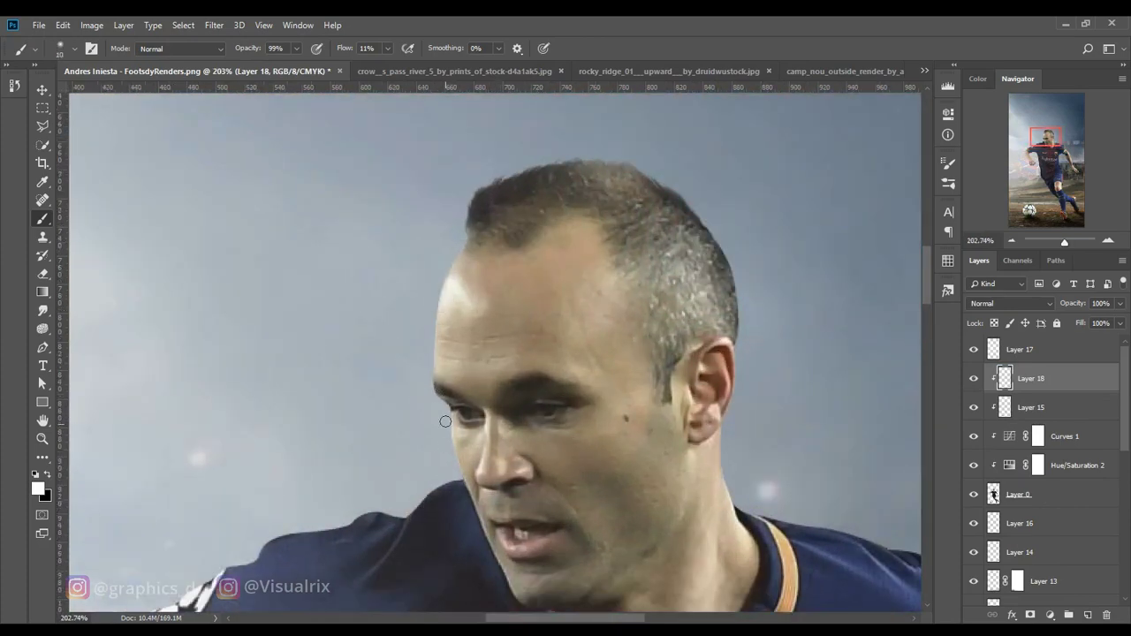
{"action": "scroll", "coordinate": [446, 422], "scroll_direction": "up", "scroll_amount": 3}
{"action": "scroll", "coordinate": [450, 346], "scroll_direction": "down", "scroll_amount": 5}
{"action": "key", "text": "shift+5"}
{"action": "key", "text": "shift+1"}
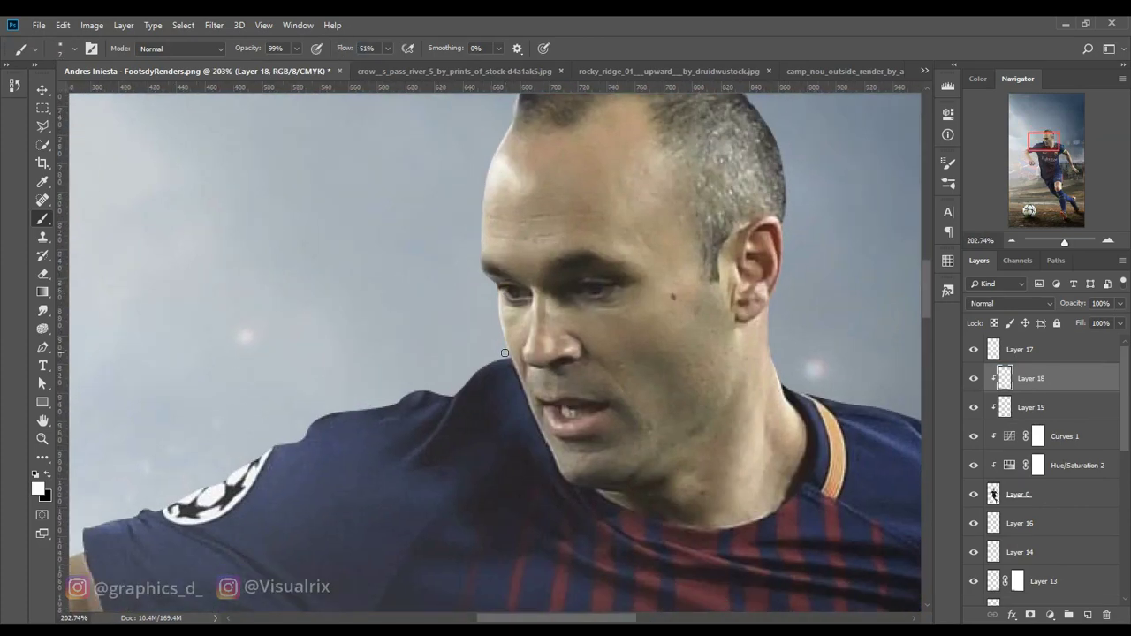
Brush soft white rim light along the player's head, shoulders and arms.
{"action": "scroll", "coordinate": [457, 394], "scroll_direction": "up", "scroll_amount": 1}
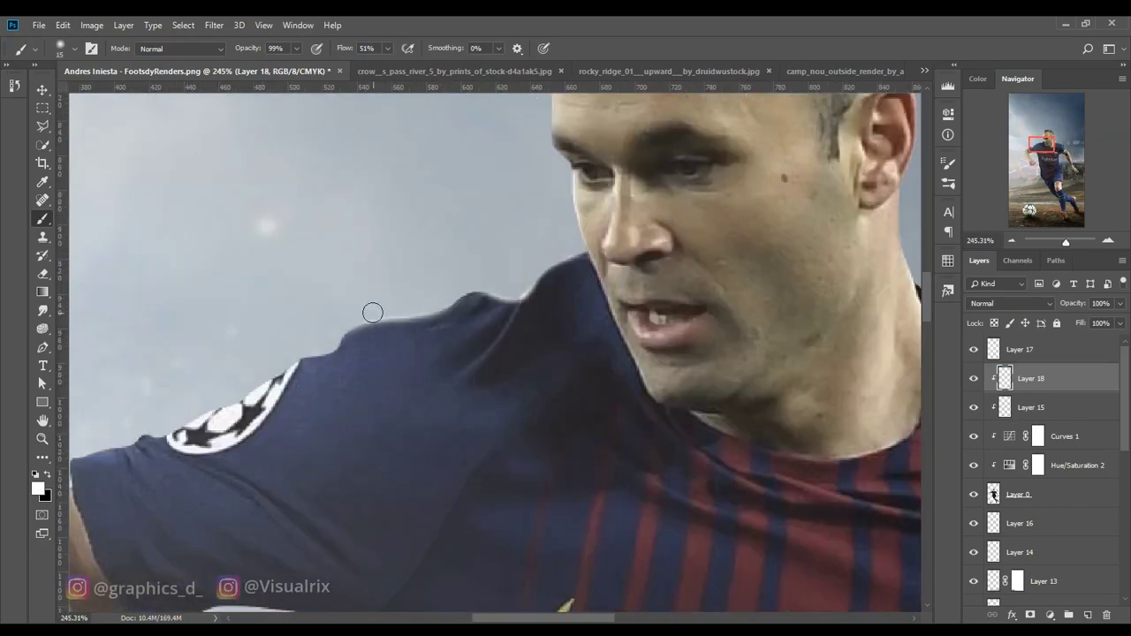
{"action": "scroll", "coordinate": [372, 313], "scroll_direction": "down", "scroll_amount": 3}
{"action": "scroll", "coordinate": [313, 360], "scroll_direction": "down", "scroll_amount": 3}
{"action": "scroll", "coordinate": [341, 348], "scroll_direction": "down", "scroll_amount": 3}
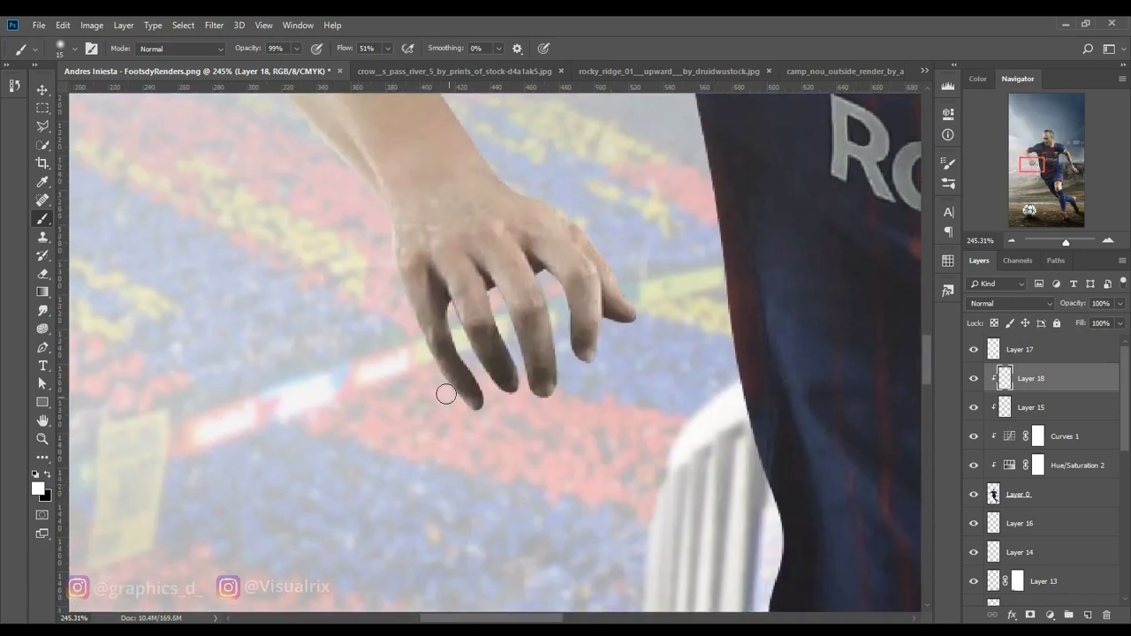
{"action": "scroll", "coordinate": [508, 335], "scroll_direction": "up", "scroll_amount": 3}
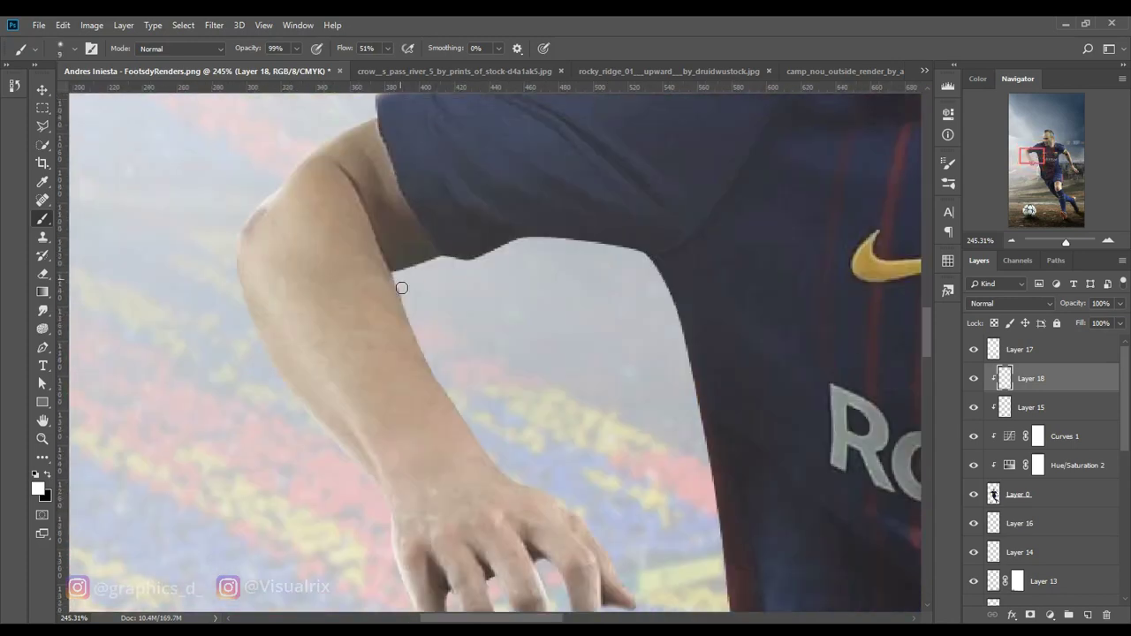
{"action": "scroll", "coordinate": [577, 245], "scroll_direction": "down", "scroll_amount": 3}
{"action": "scroll", "coordinate": [429, 239], "scroll_direction": "up", "scroll_amount": 3}
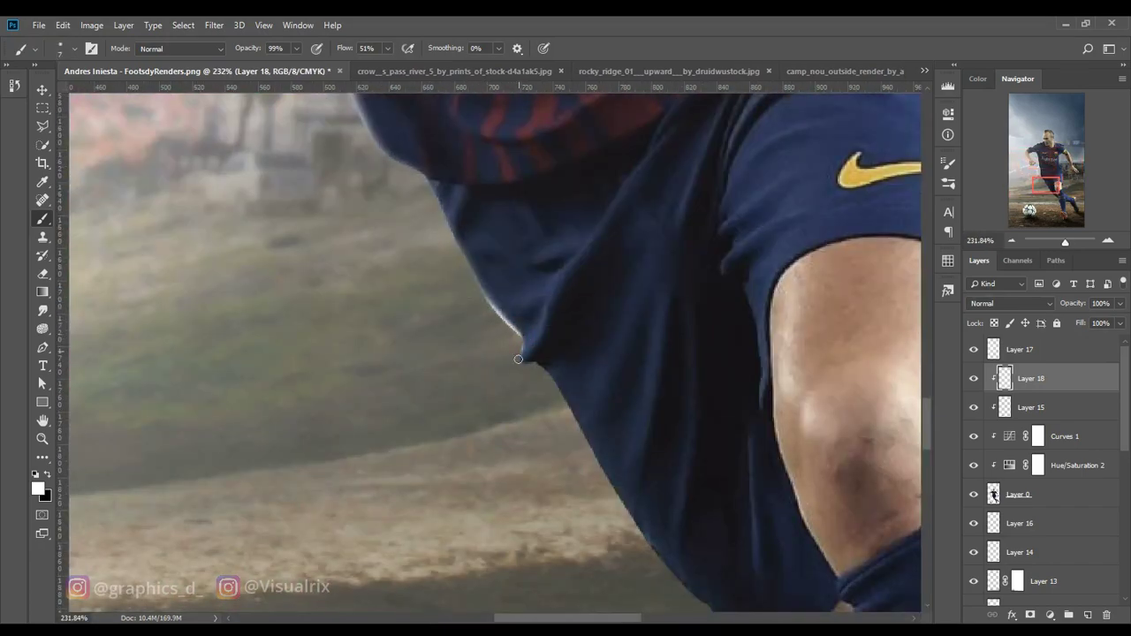
{"action": "scroll", "coordinate": [517, 359], "scroll_direction": "down", "scroll_amount": 5}
{"action": "scroll", "coordinate": [477, 265], "scroll_direction": "down", "scroll_amount": 5}
{"action": "scroll", "coordinate": [437, 177], "scroll_direction": "right", "scroll_amount": 3}
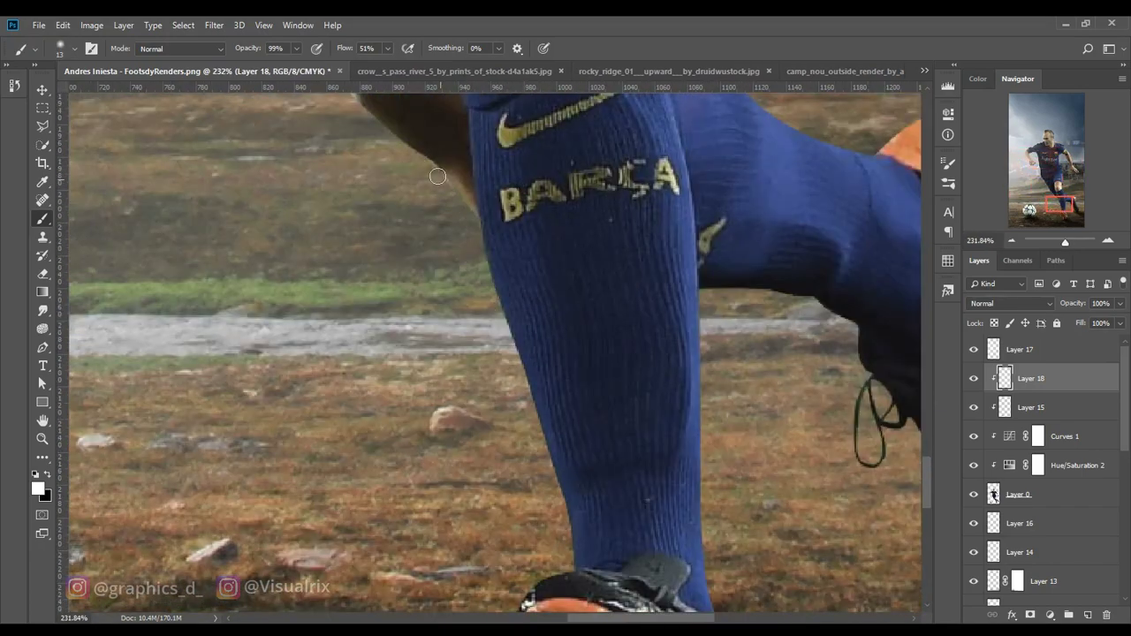
{"action": "scroll", "coordinate": [437, 177], "scroll_direction": "down", "scroll_amount": 3}
{"action": "scroll", "coordinate": [403, 206], "scroll_direction": "up", "scroll_amount": 3}
{"action": "scroll", "coordinate": [533, 208], "scroll_direction": "up", "scroll_amount": 3}
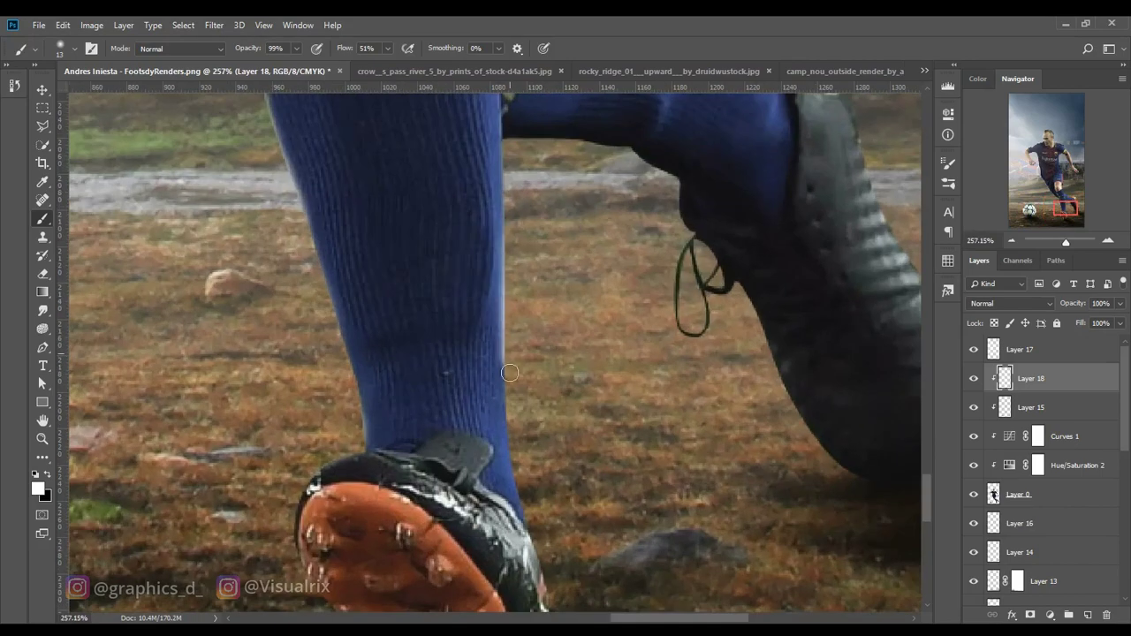
Brush soft white rim light along the player's legs and black boots.
{"action": "mouse_move", "coordinate": [593, 419]}
{"action": "left_mouse_down"}
{"action": "mouse_move", "coordinate": [497, 280]}
{"action": "mouse_move", "coordinate": [541, 516]}
{"action": "left_mouse_up"}
{"action": "scroll", "coordinate": [497, 280], "scroll_direction": "up", "scroll_amount": 2}
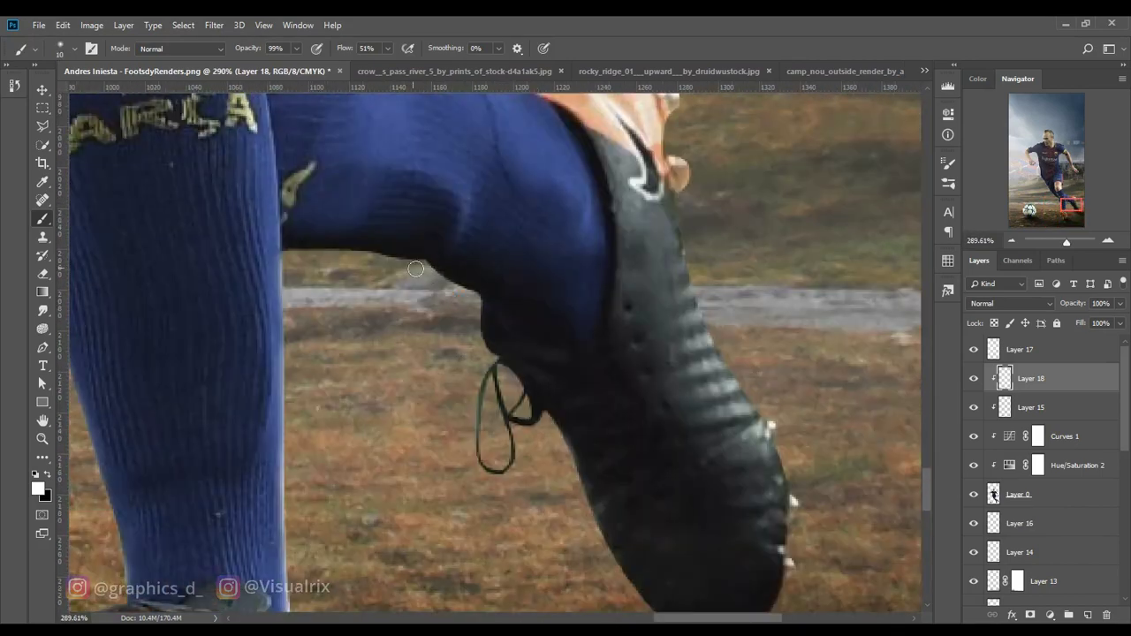
{"action": "scroll", "coordinate": [626, 320], "scroll_direction": "down", "scroll_amount": 2}
{"action": "scroll", "coordinate": [627, 320], "scroll_direction": "up", "scroll_amount": 1}
{"action": "scroll", "coordinate": [626, 320], "scroll_direction": "up", "scroll_amount": 5}
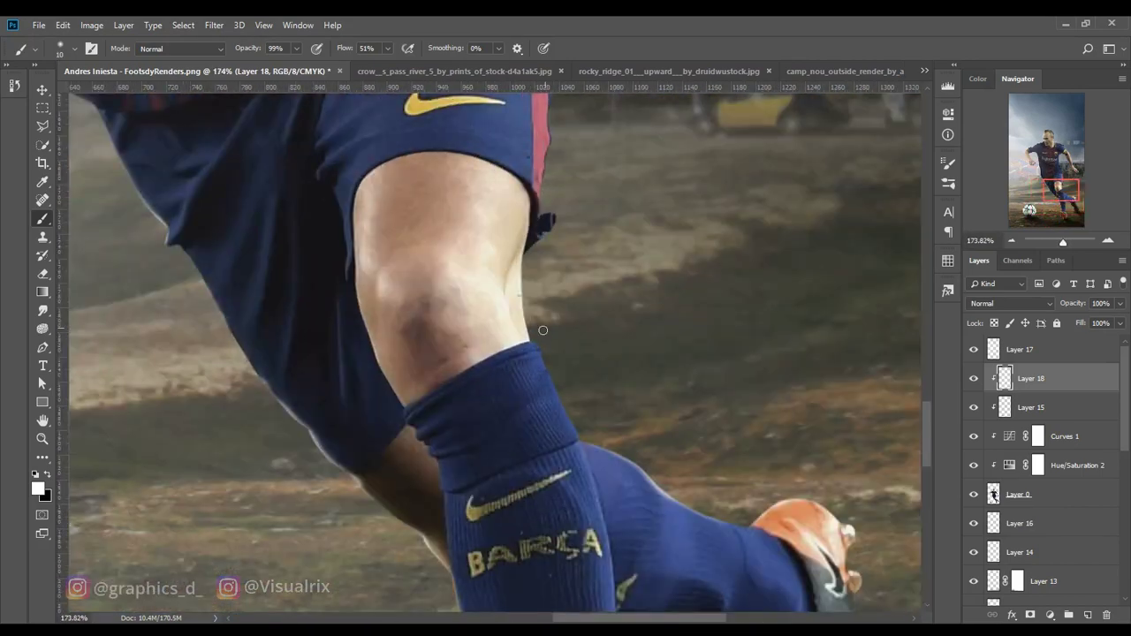
{"action": "scroll", "coordinate": [530, 309], "scroll_direction": "up", "scroll_amount": 5}
{"action": "scroll", "coordinate": [486, 305], "scroll_direction": "up", "scroll_amount": 5}
{"action": "scroll", "coordinate": [421, 297], "scroll_direction": "up", "scroll_amount": 3}
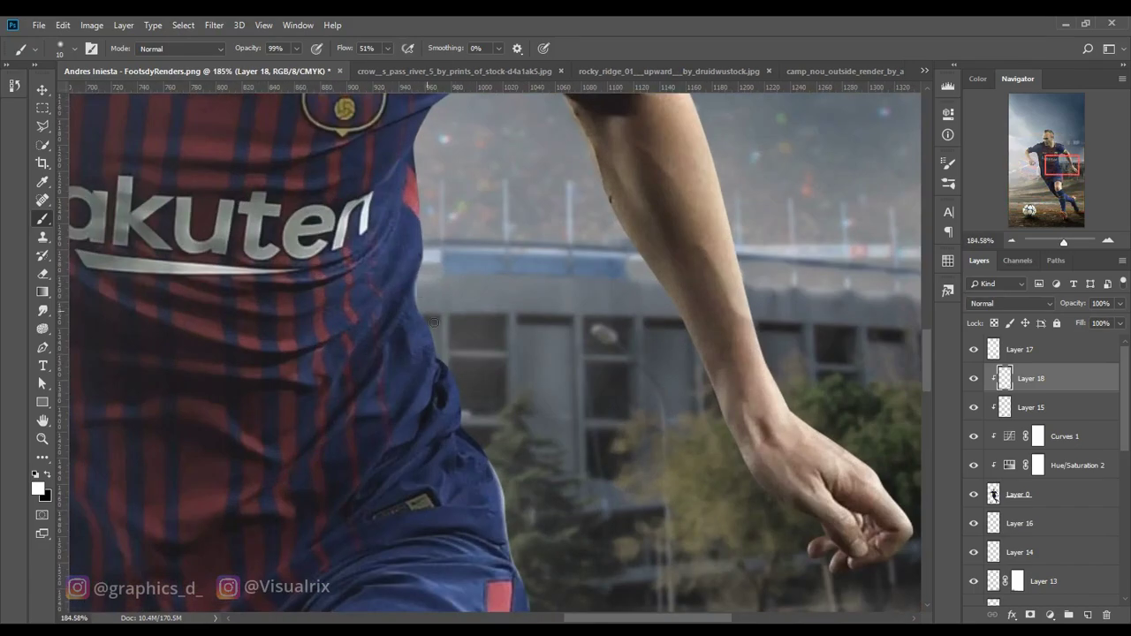
{"action": "scroll", "coordinate": [466, 429], "scroll_direction": "up", "scroll_amount": 3}
{"action": "scroll", "coordinate": [412, 315], "scroll_direction": "up", "scroll_amount": 2}
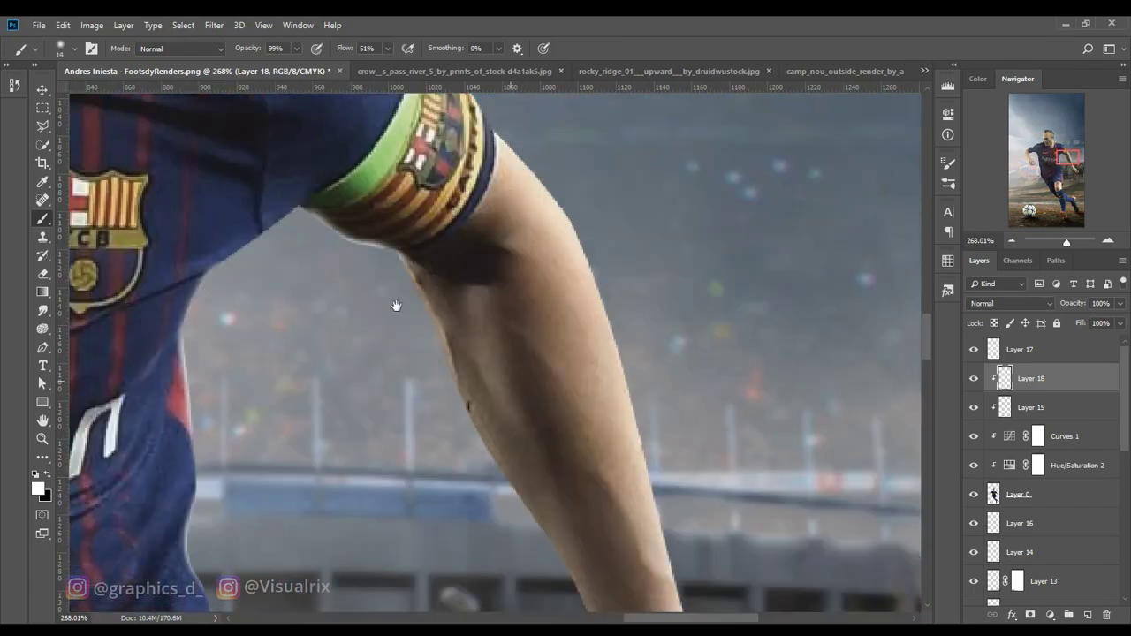
{"action": "scroll", "coordinate": [381, 271], "scroll_direction": "down", "scroll_amount": 5}
{"action": "scroll", "coordinate": [265, 177], "scroll_direction": "down", "scroll_amount": 2}
{"action": "scroll", "coordinate": [234, 144], "scroll_direction": "up", "scroll_amount": 2}
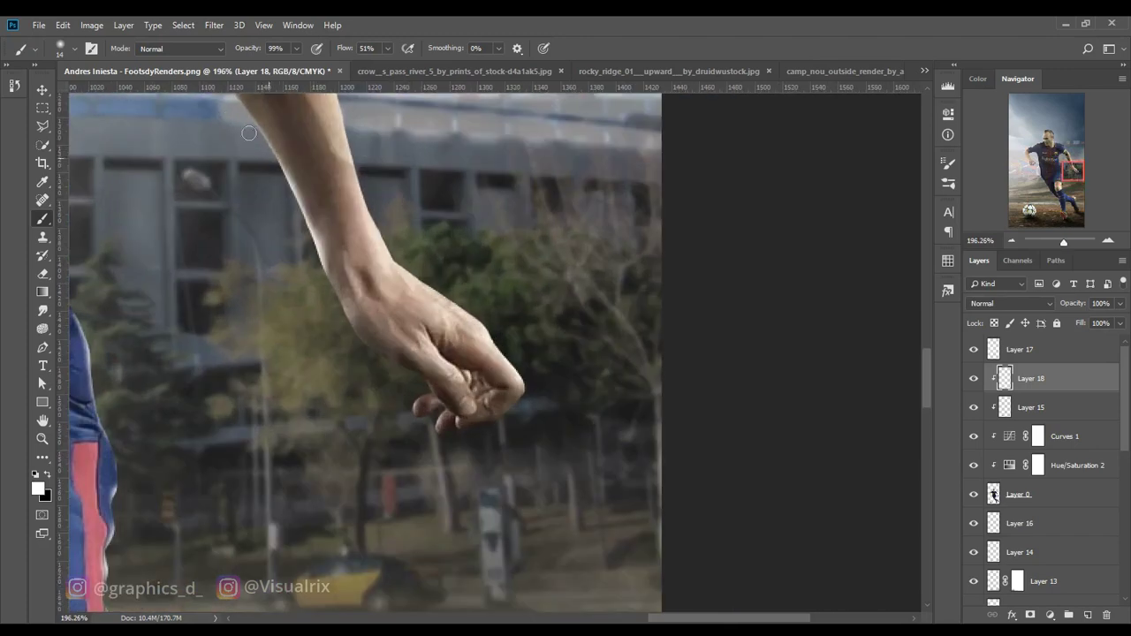
{"action": "scroll", "coordinate": [380, 344], "scroll_direction": "down", "scroll_amount": 2}
{"action": "scroll", "coordinate": [340, 321], "scroll_direction": "right", "scroll_amount": 2}
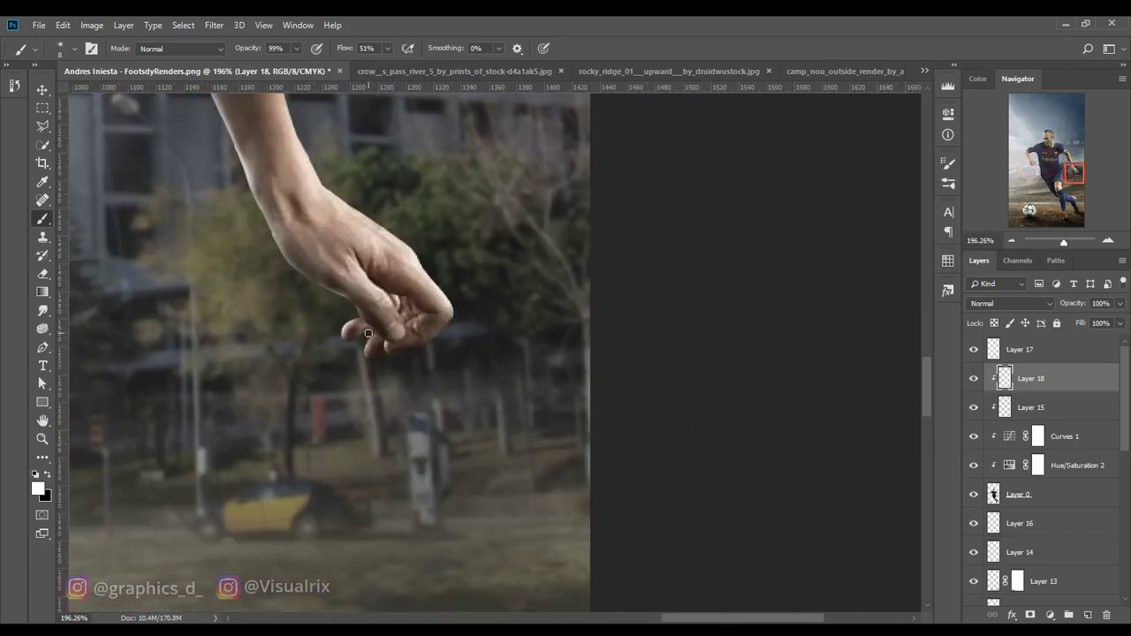
{"action": "scroll", "coordinate": [369, 333], "scroll_direction": "up", "scroll_amount": 5}
{"action": "scroll", "coordinate": [251, 271], "scroll_direction": "left", "scroll_amount": 5}
{"action": "scroll", "coordinate": [385, 355], "scroll_direction": "right", "scroll_amount": 3}
{"action": "scroll", "coordinate": [371, 367], "scroll_direction": "down", "scroll_amount": 1}
{"action": "scroll", "coordinate": [354, 389], "scroll_direction": "down", "scroll_amount": 2}
{"action": "scroll", "coordinate": [336, 407], "scroll_direction": "right", "scroll_amount": 1}
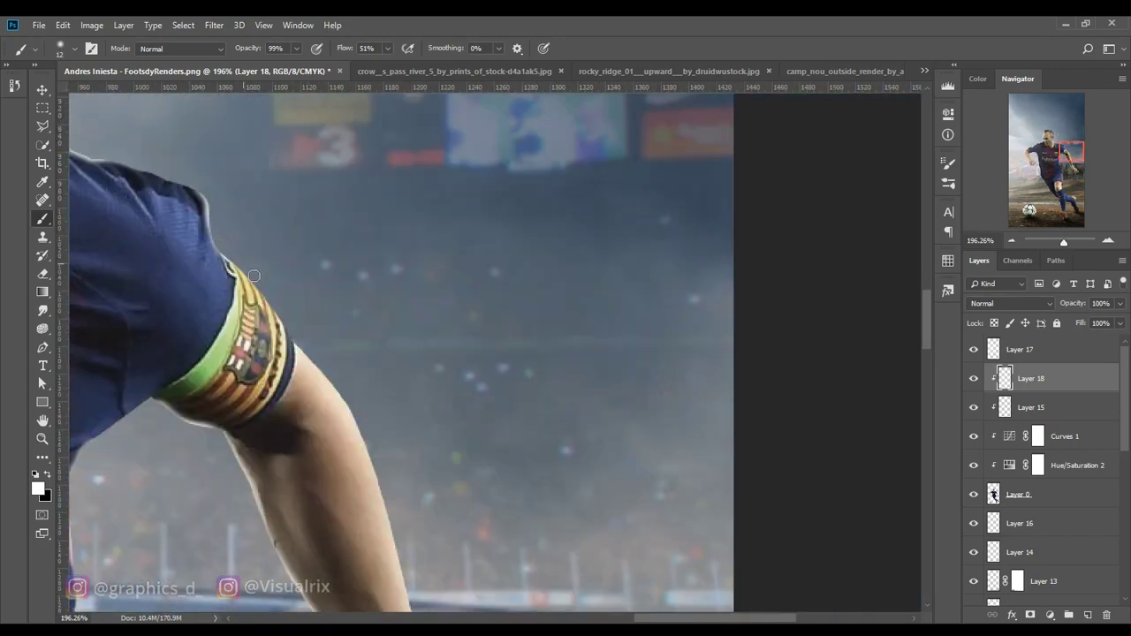
{"action": "scroll", "coordinate": [318, 424], "scroll_direction": "down", "scroll_amount": 1}
{"action": "scroll", "coordinate": [309, 428], "scroll_direction": "right", "scroll_amount": 1}
{"action": "scroll", "coordinate": [300, 437], "scroll_direction": "down", "scroll_amount": 4}
{"action": "scroll", "coordinate": [211, 265], "scroll_direction": "right", "scroll_amount": 2}
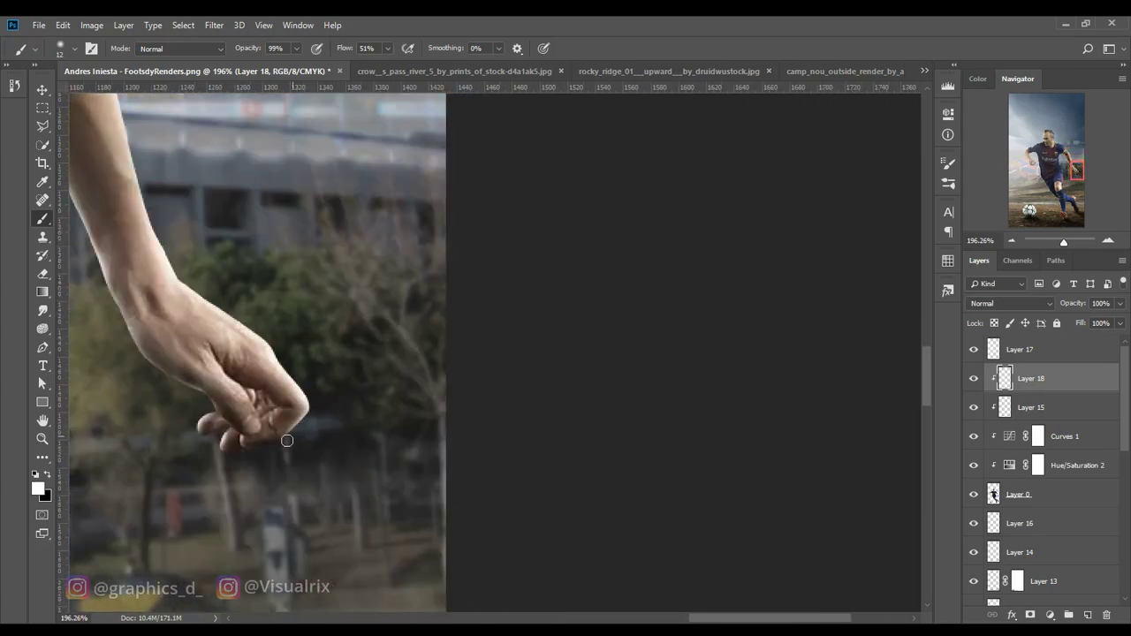
{"action": "scroll", "coordinate": [380, 209], "scroll_direction": "up", "scroll_amount": 4}
{"action": "scroll", "coordinate": [422, 344], "scroll_direction": "left", "scroll_amount": 1}
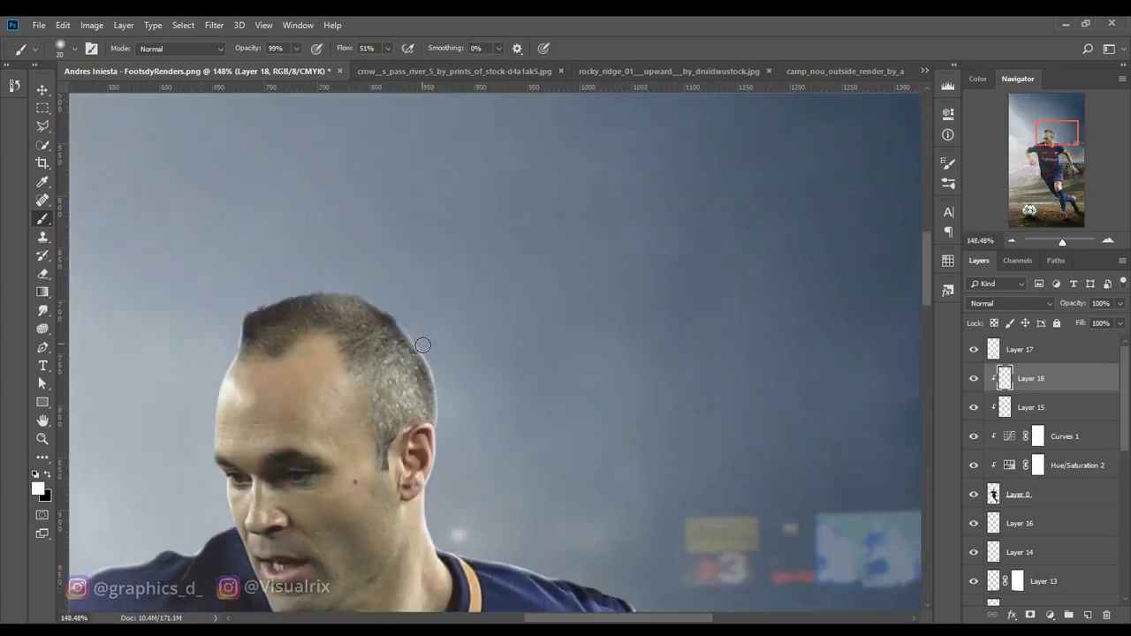
Add a new soft-light shading layer clipped to the player.
{"action": "key", "text": "ctrl+0"}
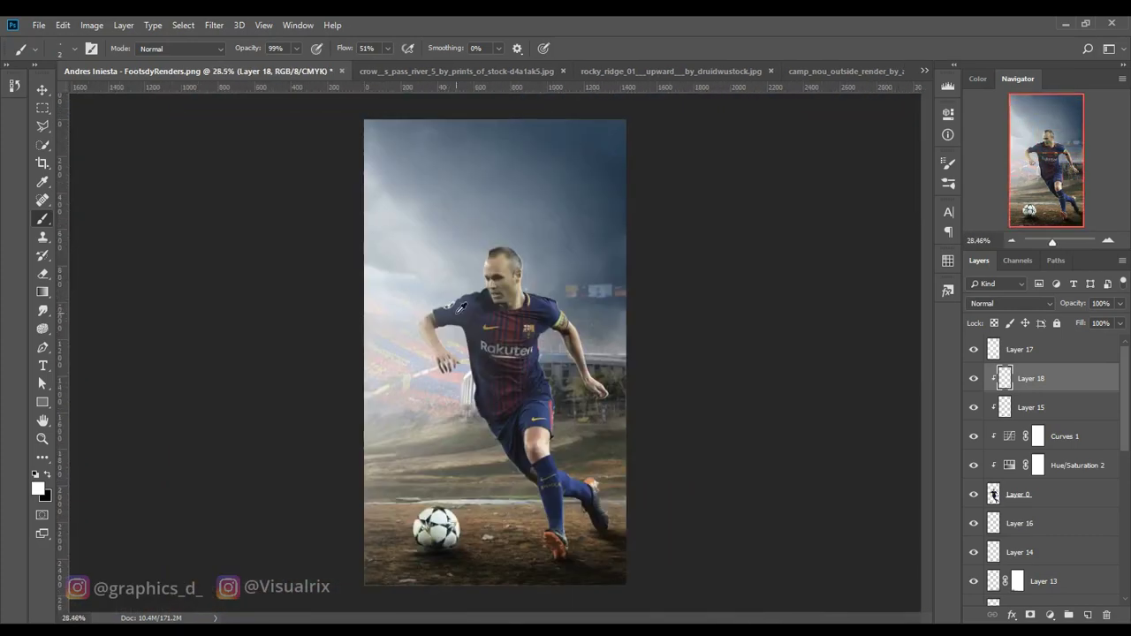
{"action": "key", "text": "ctrl+shift+alt+n"}
{"action": "scroll", "coordinate": [467, 239], "scroll_direction": "up", "scroll_amount": 3}
{"action": "scroll", "coordinate": [309, 296], "scroll_direction": "down", "scroll_amount": 5}
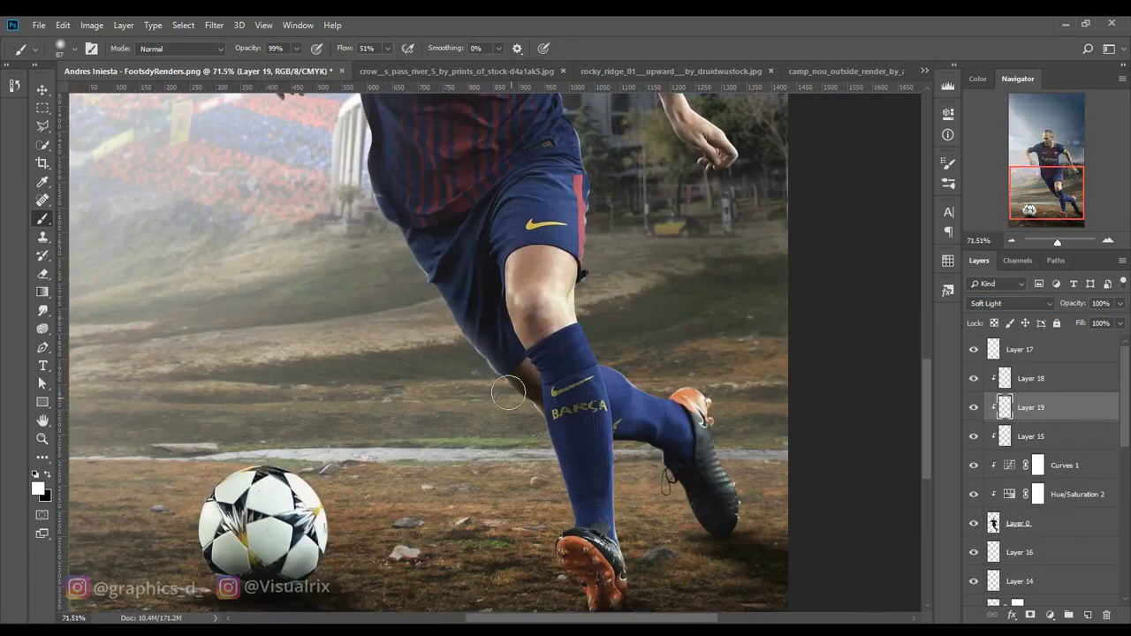
{"action": "scroll", "coordinate": [416, 283], "scroll_direction": "up", "scroll_amount": 2}
{"action": "scroll", "coordinate": [575, 407], "scroll_direction": "up", "scroll_amount": 5}
{"action": "scroll", "coordinate": [505, 424], "scroll_direction": "up", "scroll_amount": 5}
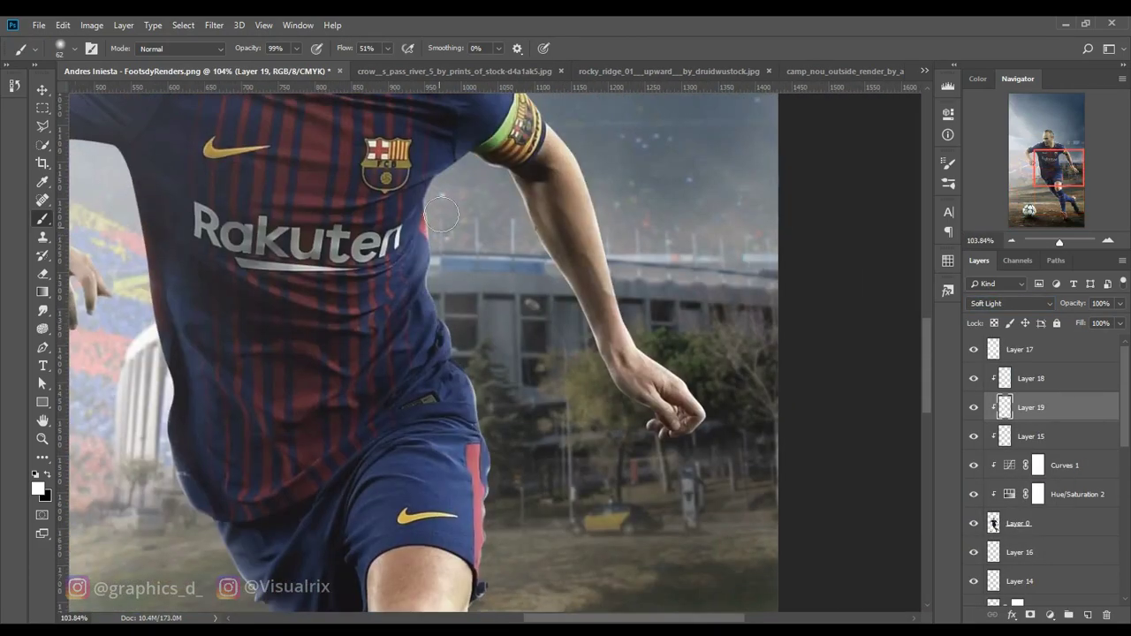
{"action": "scroll", "coordinate": [535, 430], "scroll_direction": "right", "scroll_amount": 1}
{"action": "scroll", "coordinate": [442, 354], "scroll_direction": "up", "scroll_amount": 5}
Erase part of the rim highlights on Layer 18.
{"action": "key", "text": "e"}
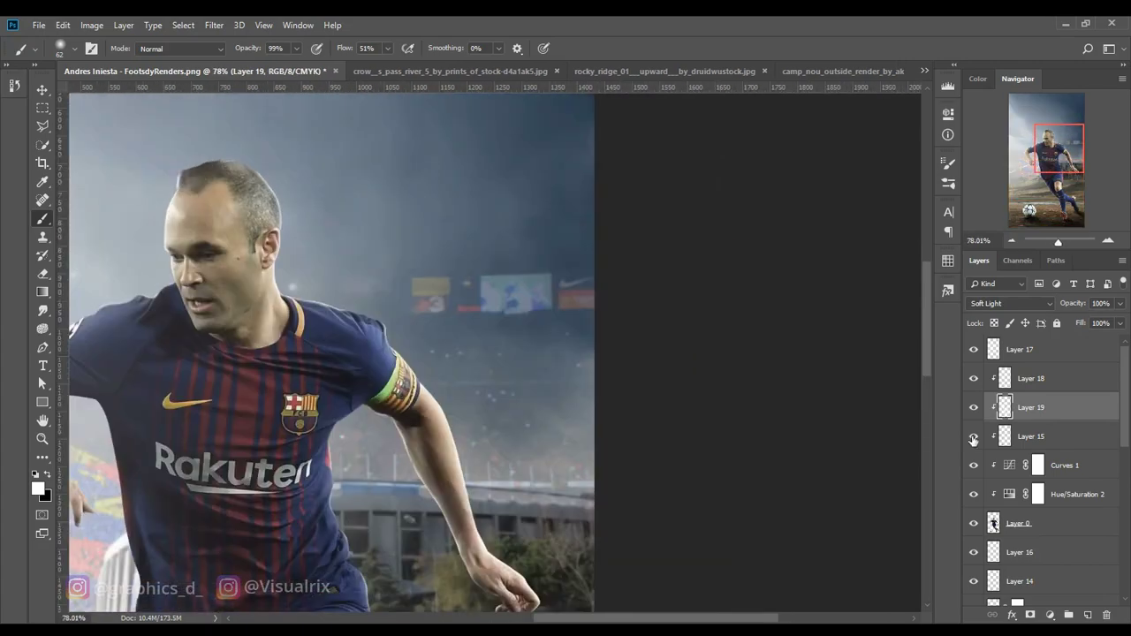
{"action": "left_click", "coordinate": [1031, 378]}
{"action": "scroll", "coordinate": [237, 159], "scroll_direction": "up", "scroll_amount": 1}
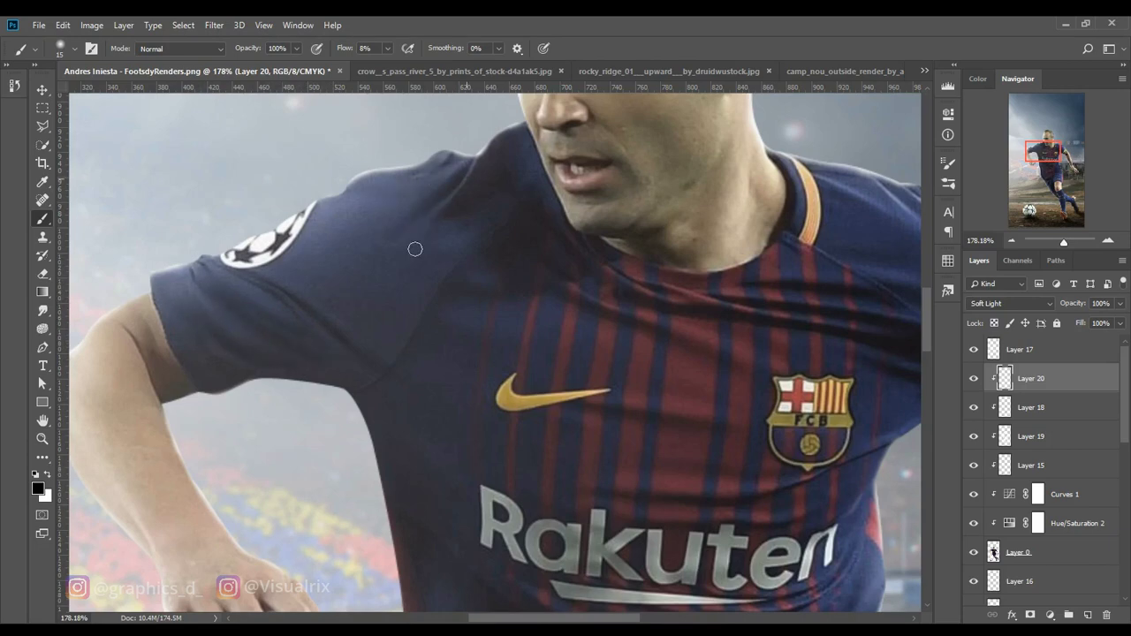
{"action": "scroll", "coordinate": [415, 249], "scroll_direction": "down", "scroll_amount": 2}
{"action": "scroll", "coordinate": [515, 396], "scroll_direction": "right", "scroll_amount": 4}
{"action": "scroll", "coordinate": [460, 473], "scroll_direction": "down", "scroll_amount": 2}
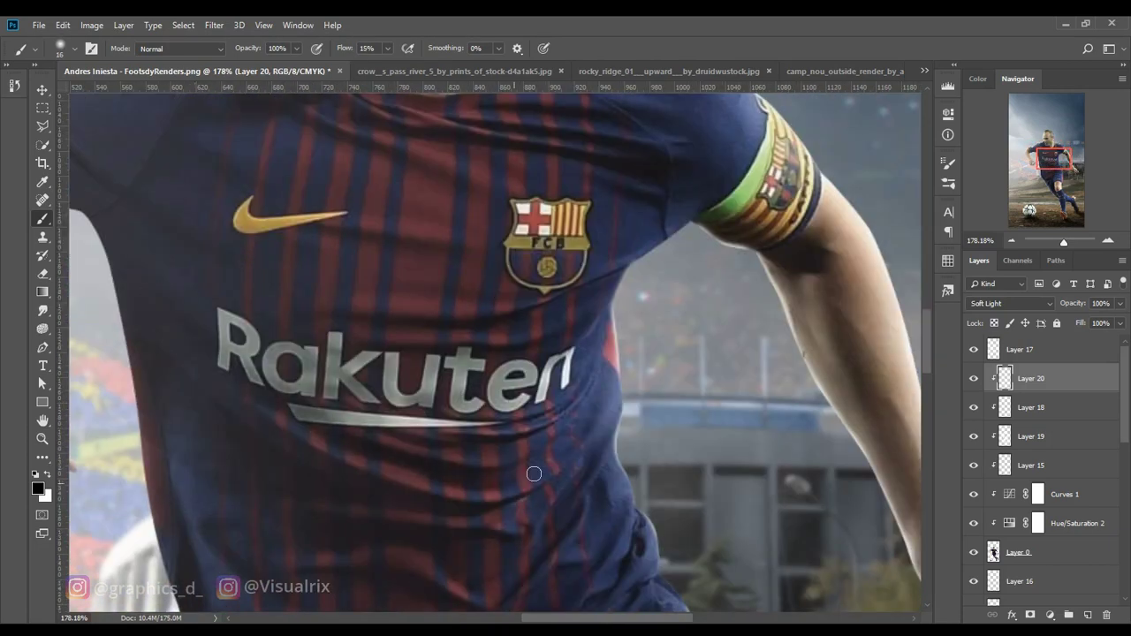
{"action": "scroll", "coordinate": [312, 397], "scroll_direction": "down", "scroll_amount": 2}
{"action": "scroll", "coordinate": [404, 336], "scroll_direction": "down", "scroll_amount": 2}
{"action": "scroll", "coordinate": [345, 369], "scroll_direction": "down", "scroll_amount": 1}
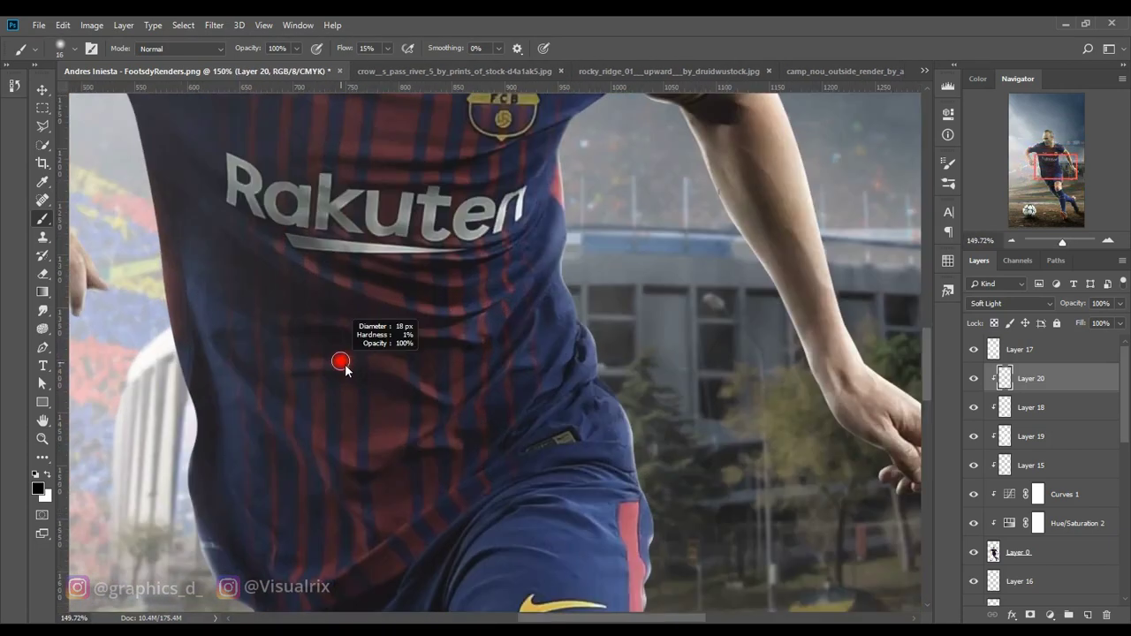
{"action": "scroll", "coordinate": [354, 524], "scroll_direction": "right", "scroll_amount": 1}
Paint soft shading over the jersey and shoulder with a resized soft brush.
{"action": "right_click", "coordinate": [497, 348], "text": "alt"}
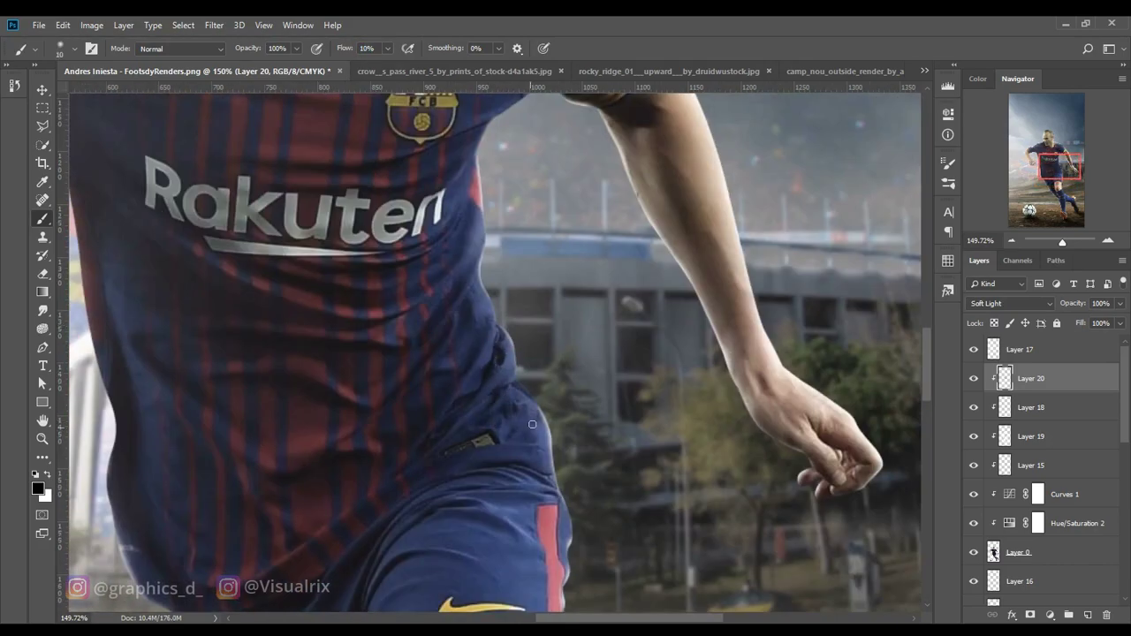
{"action": "scroll", "coordinate": [532, 424], "scroll_direction": "down", "scroll_amount": 2}
{"action": "scroll", "coordinate": [558, 303], "scroll_direction": "down", "scroll_amount": 2}
{"action": "scroll", "coordinate": [439, 429], "scroll_direction": "up", "scroll_amount": 2}
{"action": "right_click", "coordinate": [348, 462], "text": "alt"}
{"action": "scroll", "coordinate": [348, 462], "scroll_direction": "down", "scroll_amount": 3}
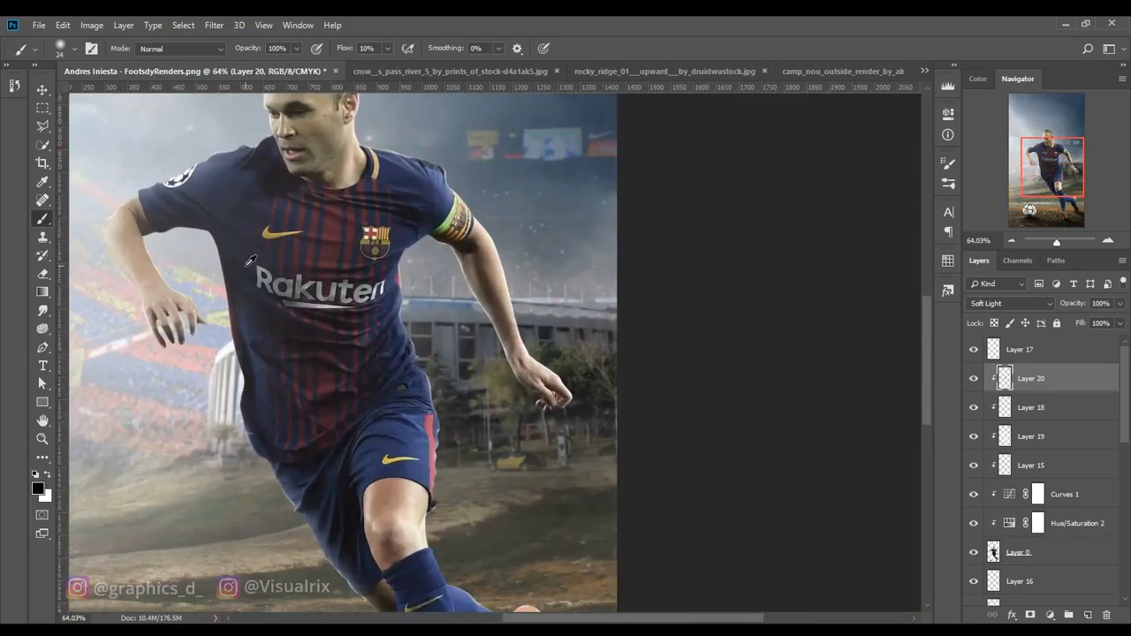
{"action": "scroll", "coordinate": [250, 261], "scroll_direction": "up", "scroll_amount": 3}
{"action": "scroll", "coordinate": [353, 265], "scroll_direction": "down", "scroll_amount": 2}
{"action": "scroll", "coordinate": [441, 247], "scroll_direction": "up", "scroll_amount": 3}
{"action": "right_click", "coordinate": [496, 221], "text": "alt"}
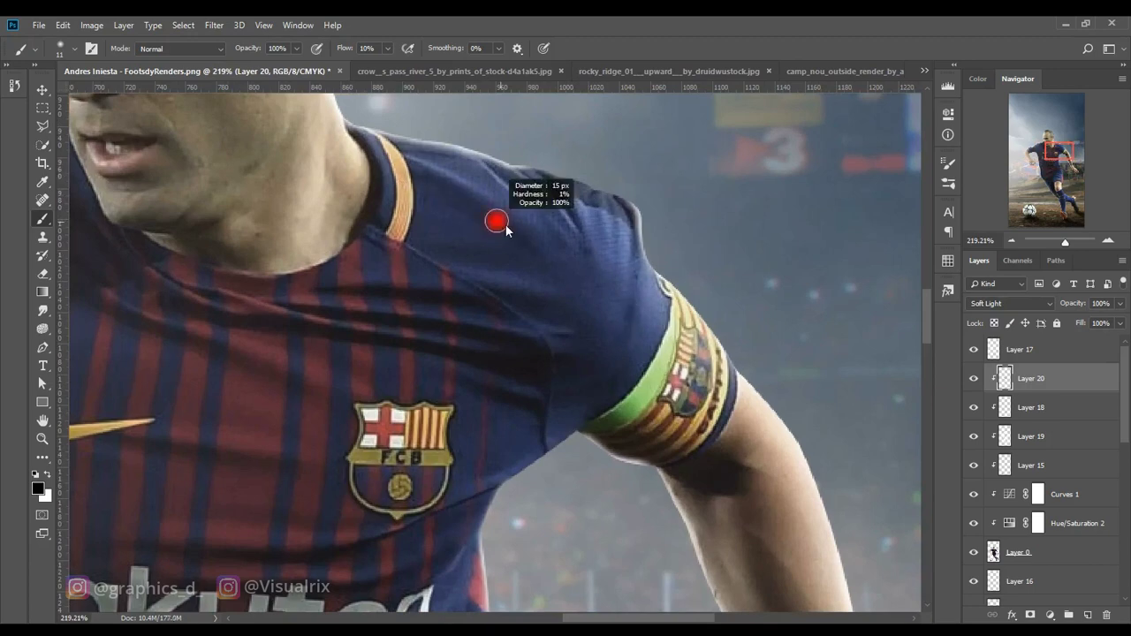
Paint white highlights over the shoulder, shorts, lower leg and sock.
{"action": "key", "text": "x"}
{"action": "scroll", "coordinate": [449, 283], "scroll_direction": "left", "scroll_amount": 2}
{"action": "scroll", "coordinate": [581, 383], "scroll_direction": "down", "scroll_amount": 2}
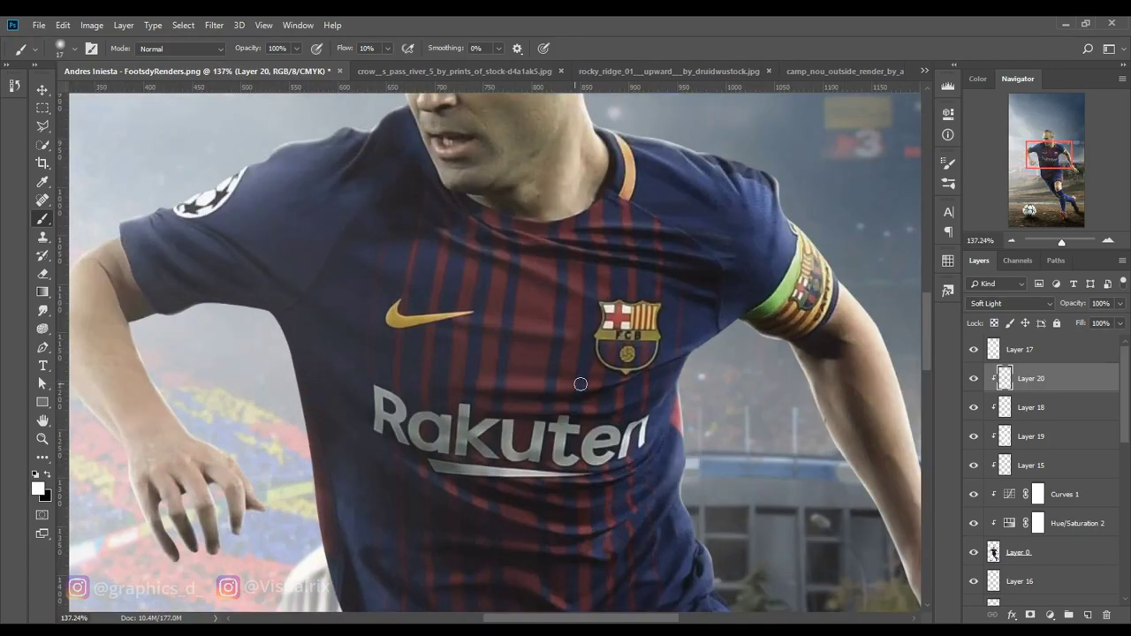
{"action": "scroll", "coordinate": [581, 384], "scroll_direction": "down", "scroll_amount": 3}
{"action": "scroll", "coordinate": [442, 371], "scroll_direction": "down", "scroll_amount": 3}
{"action": "scroll", "coordinate": [530, 380], "scroll_direction": "down", "scroll_amount": 2}
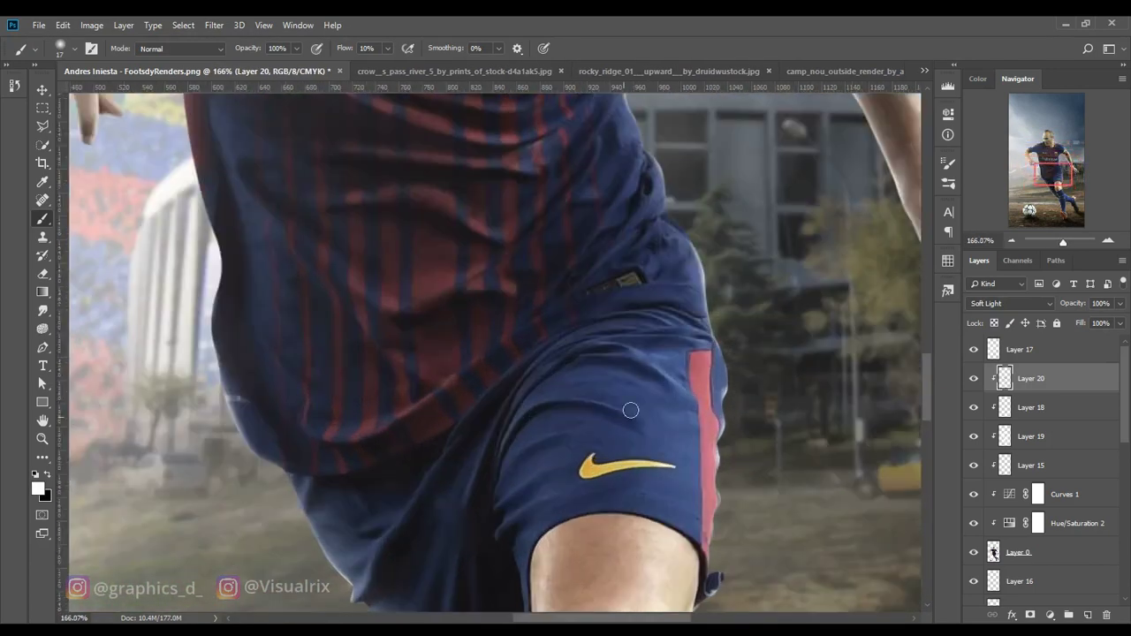
{"action": "right_click", "coordinate": [543, 353], "text": "alt"}
{"action": "scroll", "coordinate": [545, 409], "scroll_direction": "up", "scroll_amount": 1}
{"action": "scroll", "coordinate": [601, 510], "scroll_direction": "up", "scroll_amount": 3}
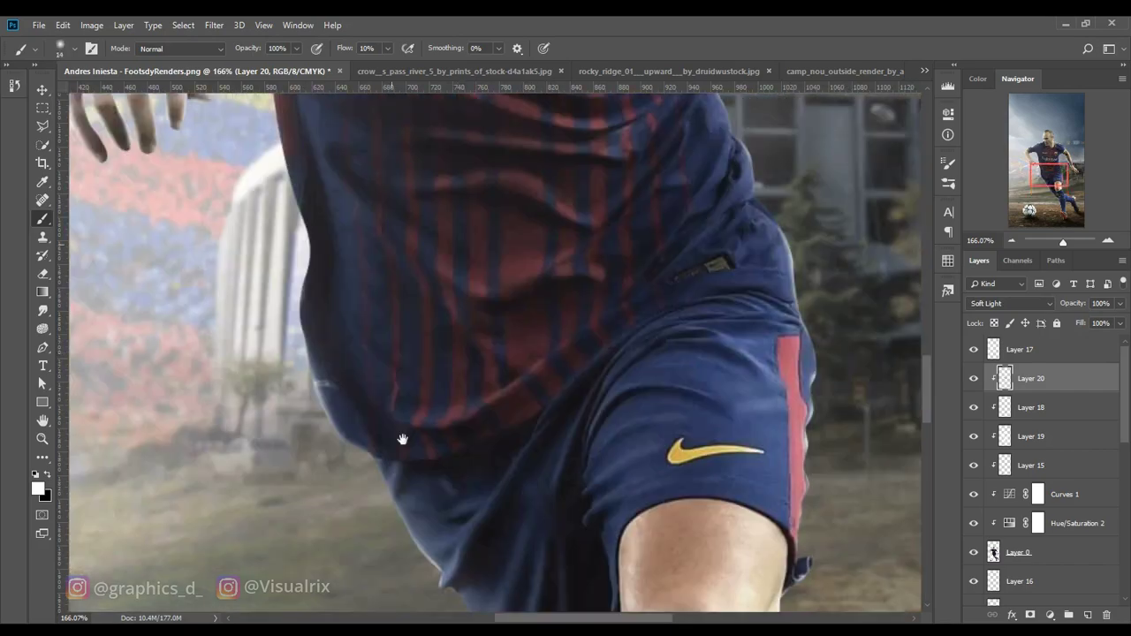
{"action": "scroll", "coordinate": [401, 442], "scroll_direction": "up", "scroll_amount": 5}
{"action": "scroll", "coordinate": [530, 398], "scroll_direction": "down", "scroll_amount": 4}
{"action": "scroll", "coordinate": [536, 484], "scroll_direction": "down", "scroll_amount": 5}
{"action": "left_click_drag", "start_coordinate": [536, 484], "coordinate": [519, 511]}
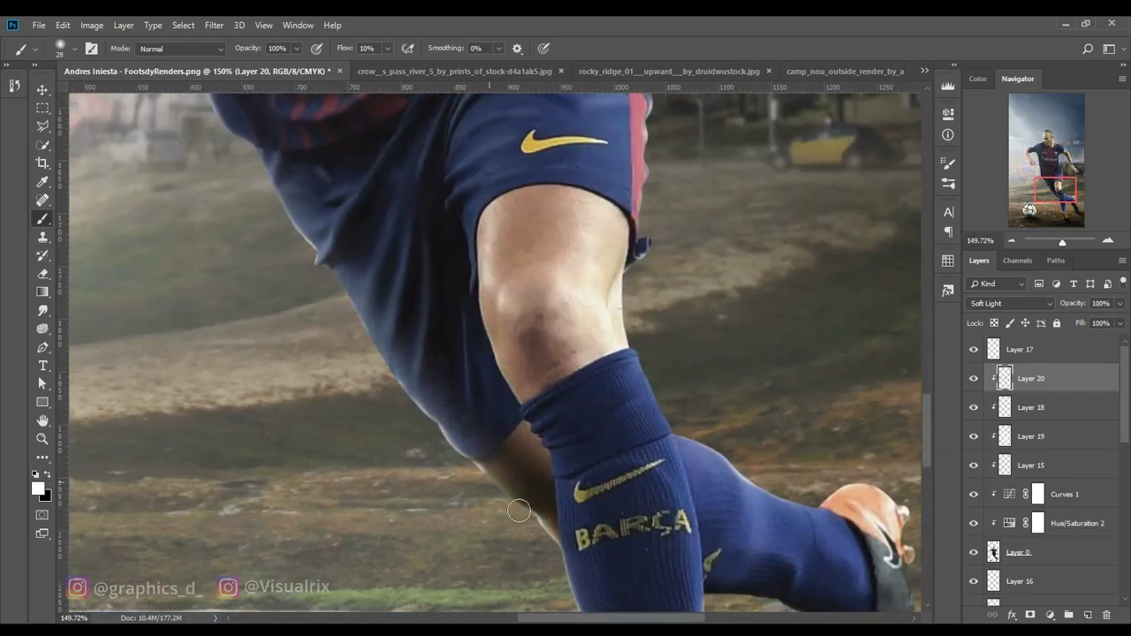
Paint soft white highlights over the player's face.
{"action": "key", "text": "ctrl+0"}
{"action": "scroll", "coordinate": [485, 265], "scroll_direction": "up", "scroll_amount": 6}
{"action": "right_click", "coordinate": [480, 256], "text": "alt"}
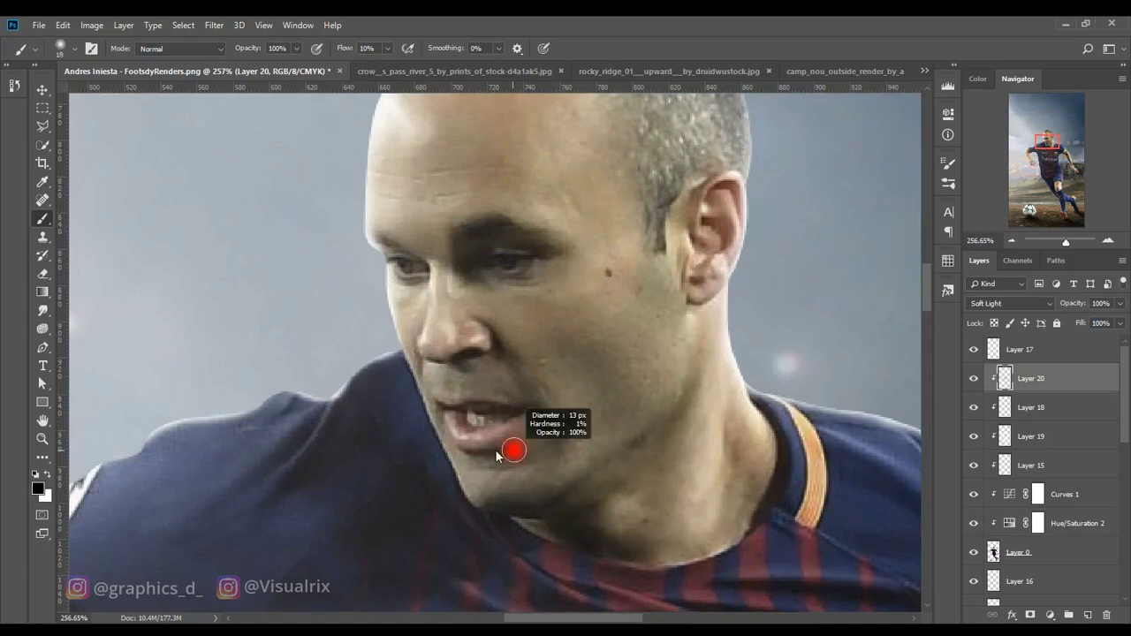
{"action": "scroll", "coordinate": [497, 455], "scroll_direction": "down", "scroll_amount": 3}
{"action": "right_click", "coordinate": [608, 376], "text": "alt"}
Paint black shadows near the ear, on the hand and across the face.
{"action": "key", "text": "x"}
{"action": "right_click", "coordinate": [712, 275], "text": "alt"}
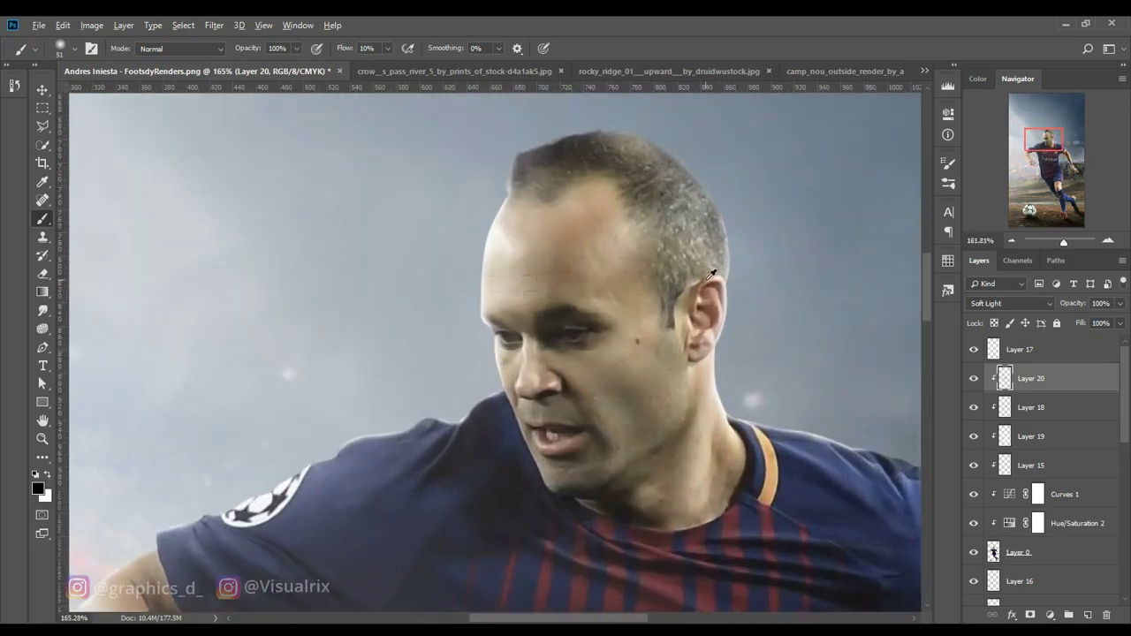
{"action": "scroll", "coordinate": [714, 296], "scroll_direction": "up", "scroll_amount": 2}
{"action": "scroll", "coordinate": [477, 459], "scroll_direction": "down", "scroll_amount": 2}
{"action": "scroll", "coordinate": [354, 398], "scroll_direction": "down", "scroll_amount": 2}
{"action": "right_click", "coordinate": [298, 383], "text": "alt"}
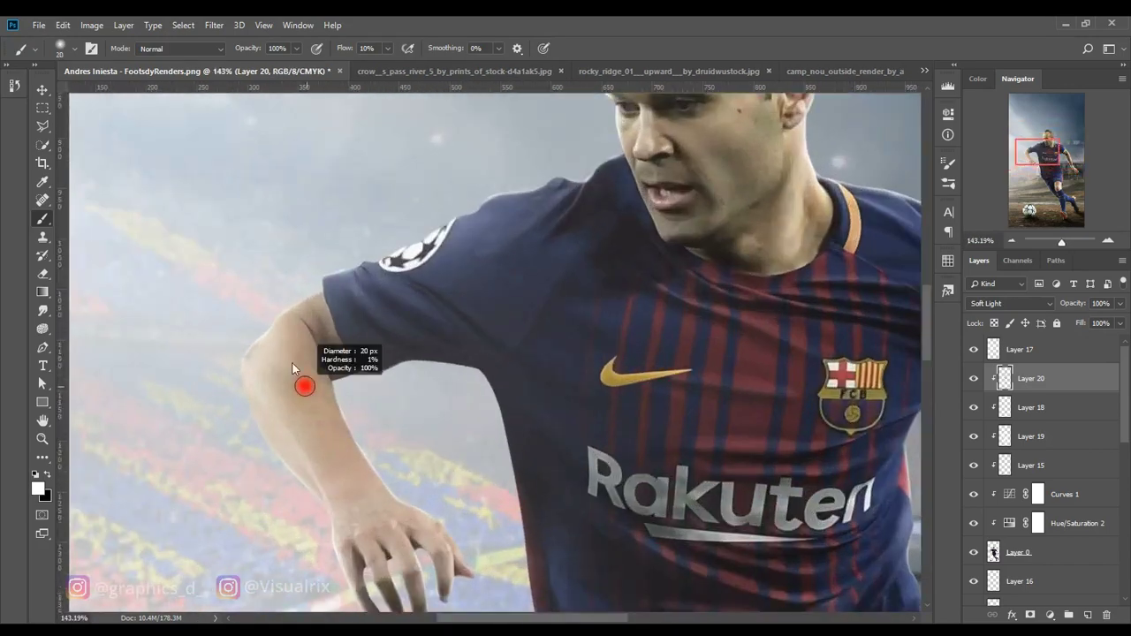
{"action": "scroll", "coordinate": [371, 353], "scroll_direction": "up", "scroll_amount": 2}
{"action": "scroll", "coordinate": [391, 357], "scroll_direction": "up", "scroll_amount": 1}
{"action": "scroll", "coordinate": [360, 426], "scroll_direction": "down", "scroll_amount": 2}
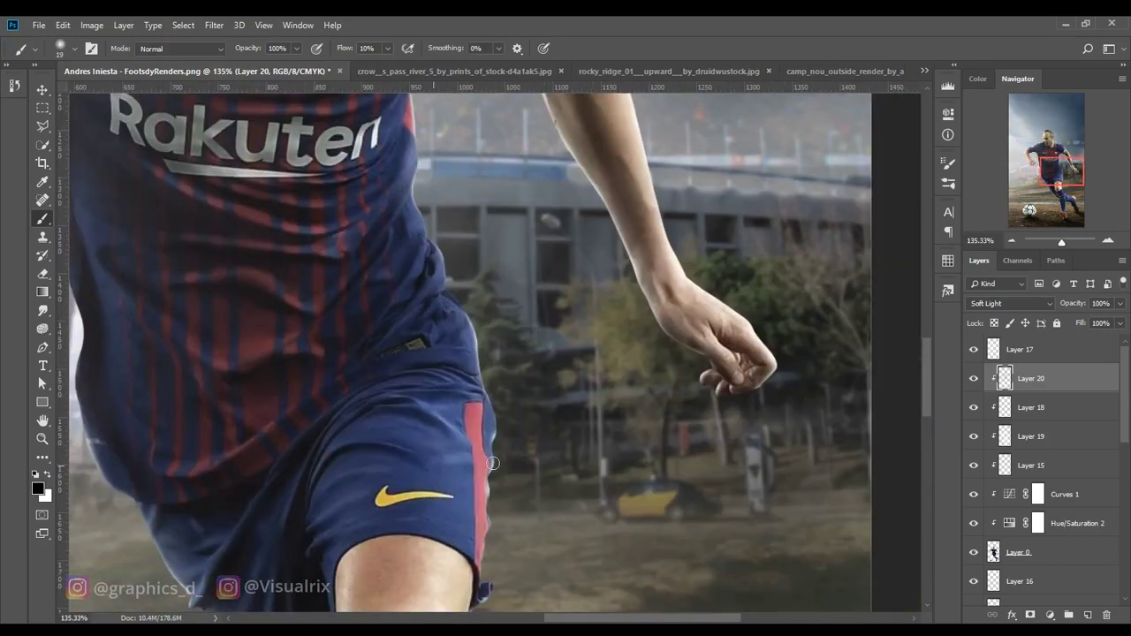
{"action": "scroll", "coordinate": [556, 530], "scroll_direction": "up", "scroll_amount": 2}
{"action": "scroll", "coordinate": [540, 453], "scroll_direction": "down", "scroll_amount": 2}
{"action": "right_click", "coordinate": [323, 232], "text": "alt"}
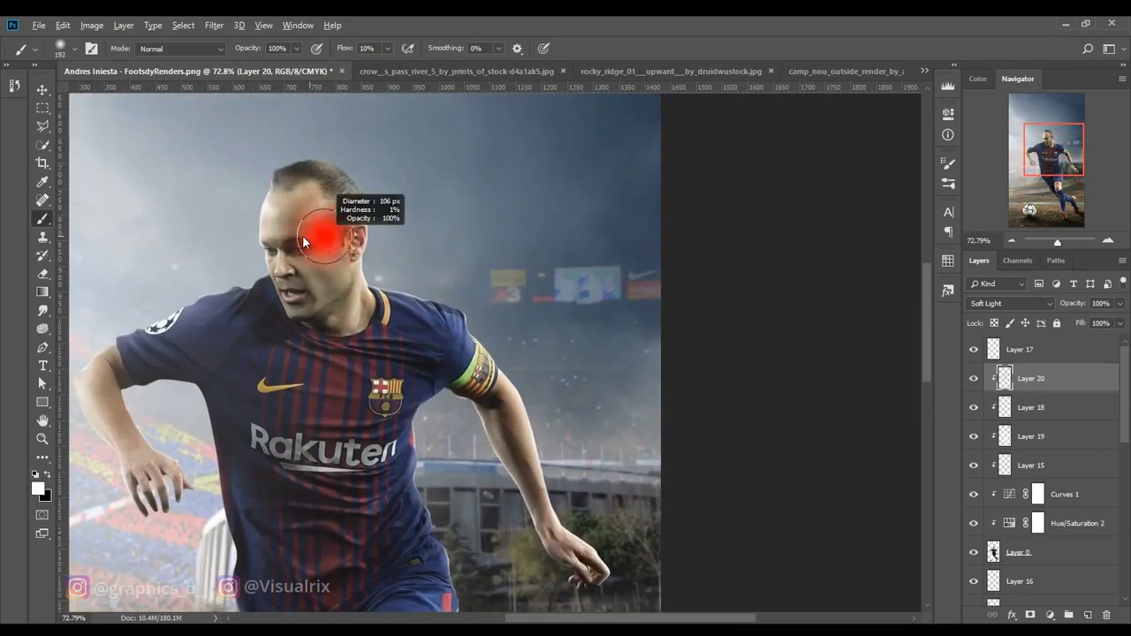
{"action": "scroll", "coordinate": [214, 276], "scroll_direction": "up", "scroll_amount": 2}
Refine the shading on the lower legs and boots.
{"action": "key", "text": "x"}
{"action": "scroll", "coordinate": [274, 343], "scroll_direction": "down", "scroll_amount": 2}
{"action": "scroll", "coordinate": [328, 253], "scroll_direction": "down", "scroll_amount": 1}
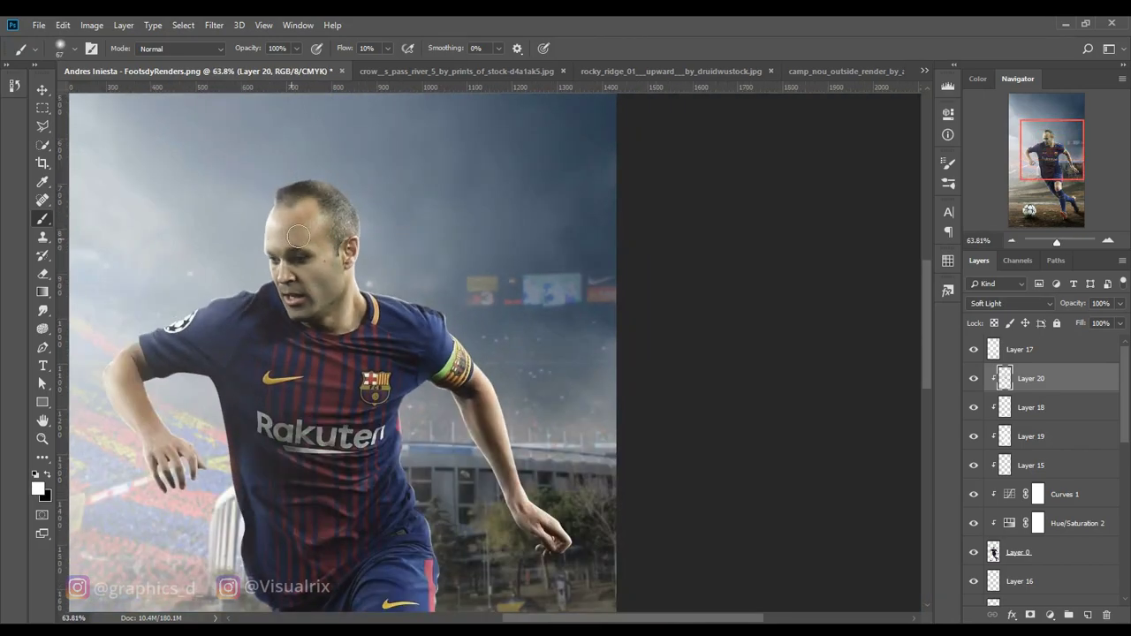
{"action": "scroll", "coordinate": [328, 252], "scroll_direction": "up", "scroll_amount": 1}
{"action": "key", "text": "e"}
{"action": "scroll", "coordinate": [480, 557], "scroll_direction": "down", "scroll_amount": 2}
{"action": "left_click_drag", "start_coordinate": [361, 299], "coordinate": [310, 104]}
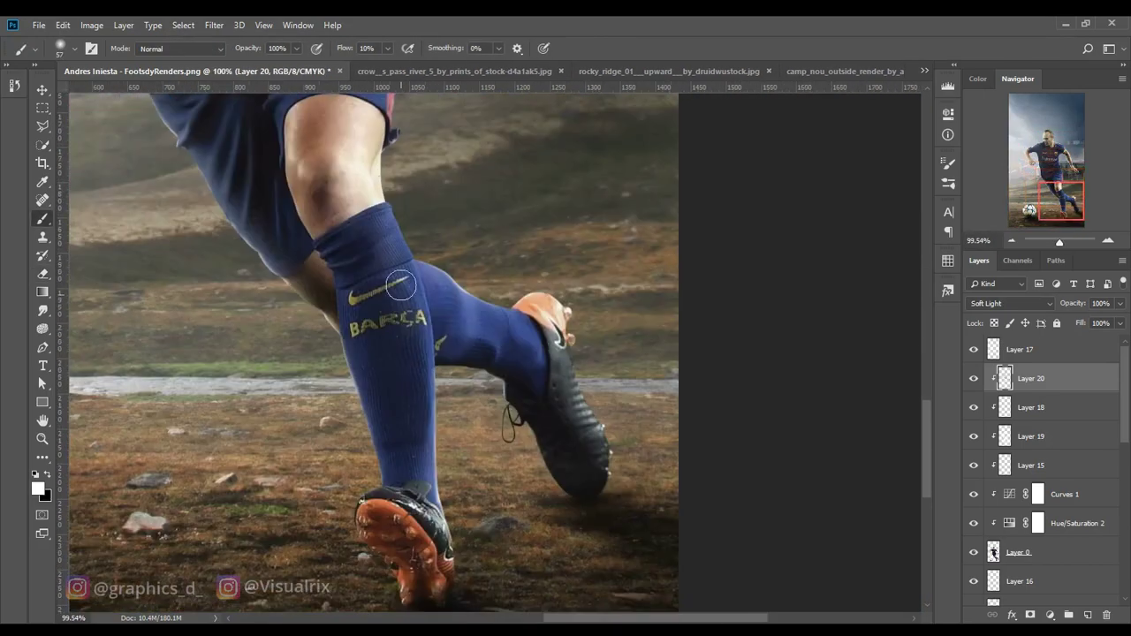
Add a Color Balance layer clipped to the player, with midtones shifted to cyan -13.
{"action": "key", "text": "ctrl+0"}
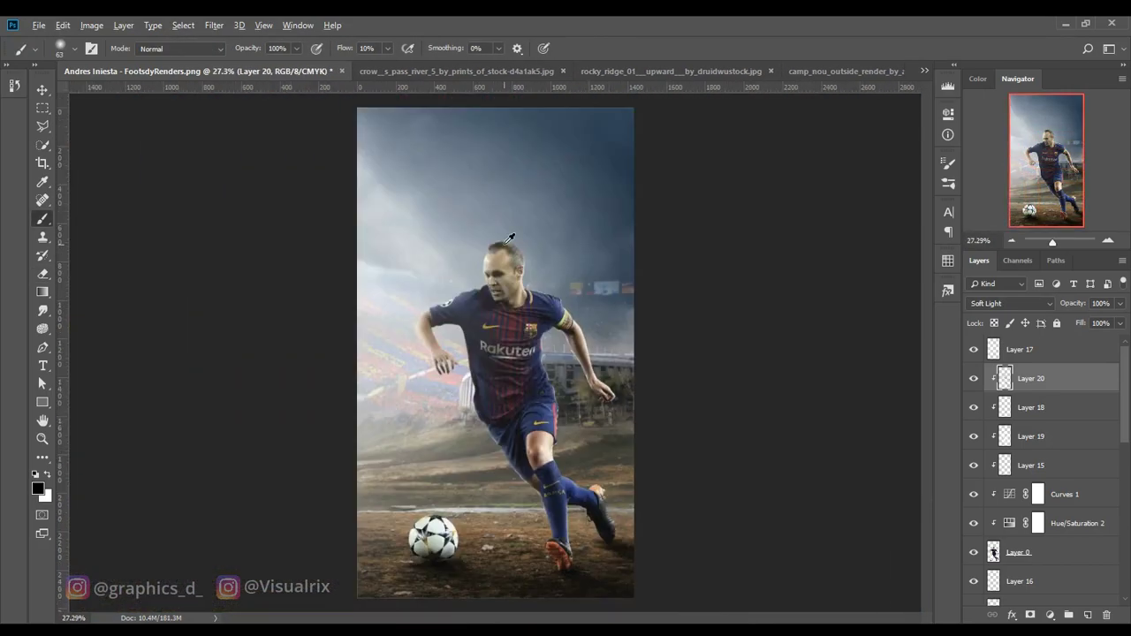
{"action": "key", "text": "ctrl+1"}
{"action": "key", "text": "ctrl+0"}
{"action": "key", "text": "e"}
{"action": "left_click", "coordinate": [1050, 615]}
{"action": "left_click", "coordinate": [1030, 500]}
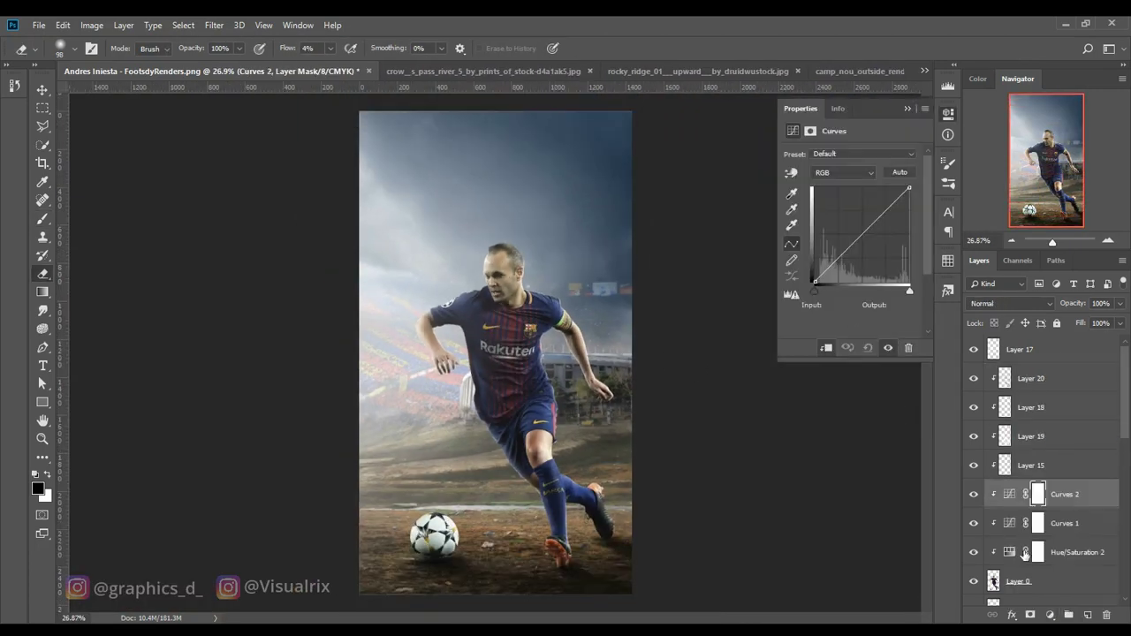
{"action": "left_click_drag", "start_coordinate": [829, 187], "coordinate": [826, 196]}
Add a top Curves layer with the shadow point lowered to darken the image.
{"action": "left_click", "coordinate": [1020, 349]}
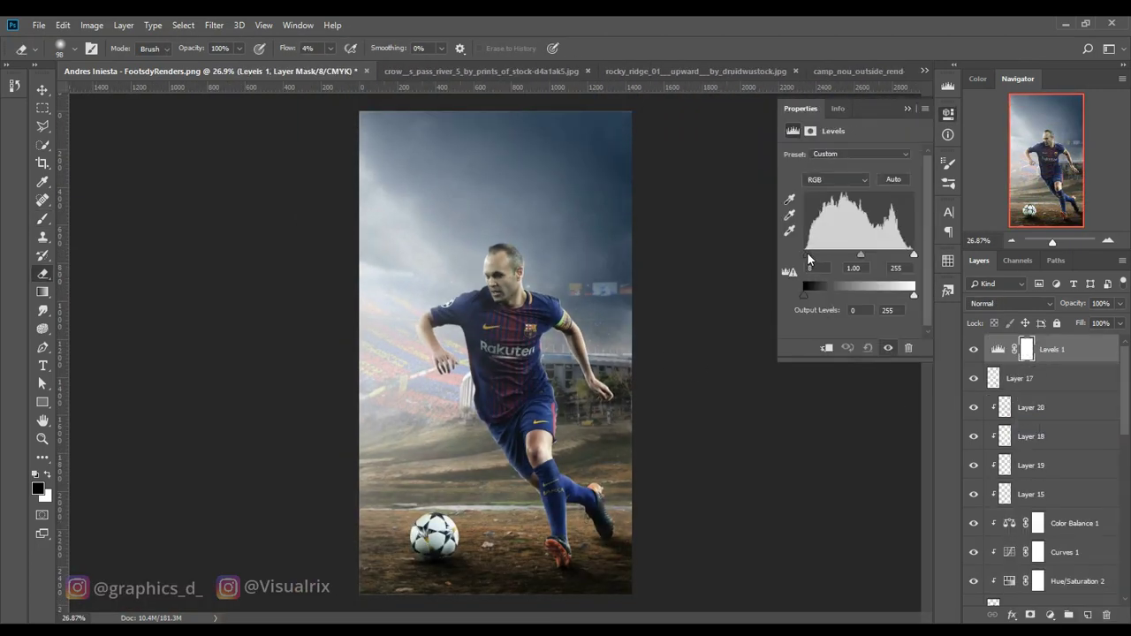
{"action": "left_click", "coordinate": [1050, 615]}
{"action": "left_click", "coordinate": [1048, 418]}
{"action": "left_click_drag", "start_coordinate": [830, 265], "coordinate": [822, 275]}
{"action": "key", "text": "b"}
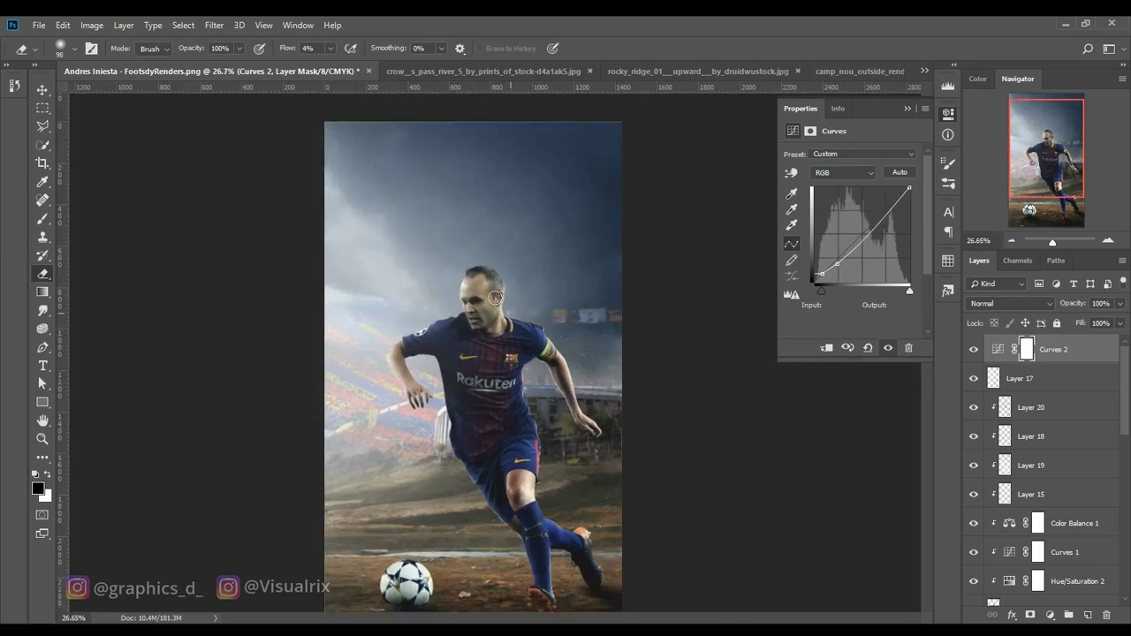
{"action": "scroll", "coordinate": [461, 244], "scroll_direction": "up", "scroll_amount": 5}
{"action": "key", "text": "ctrl+0"}
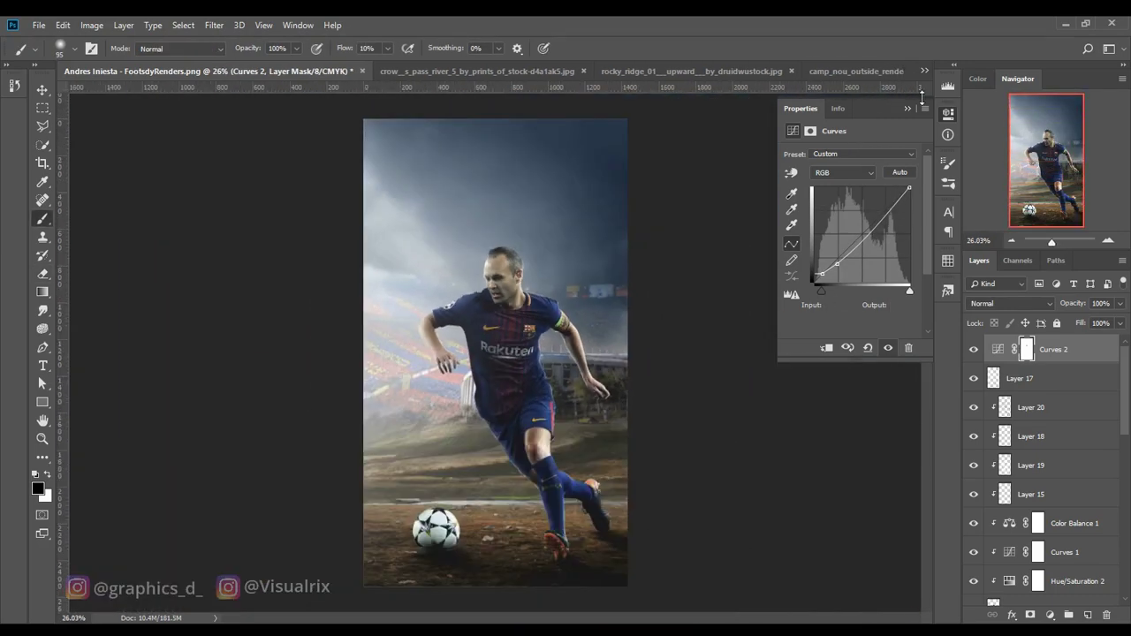
Stamp all visible layers and apply Camera Raw with Contrast +10 and Highlights -15.
{"action": "left_click", "coordinate": [910, 107]}
{"action": "key", "text": "ctrl+shift+alt+e"}
{"action": "left_click", "coordinate": [214, 25]}
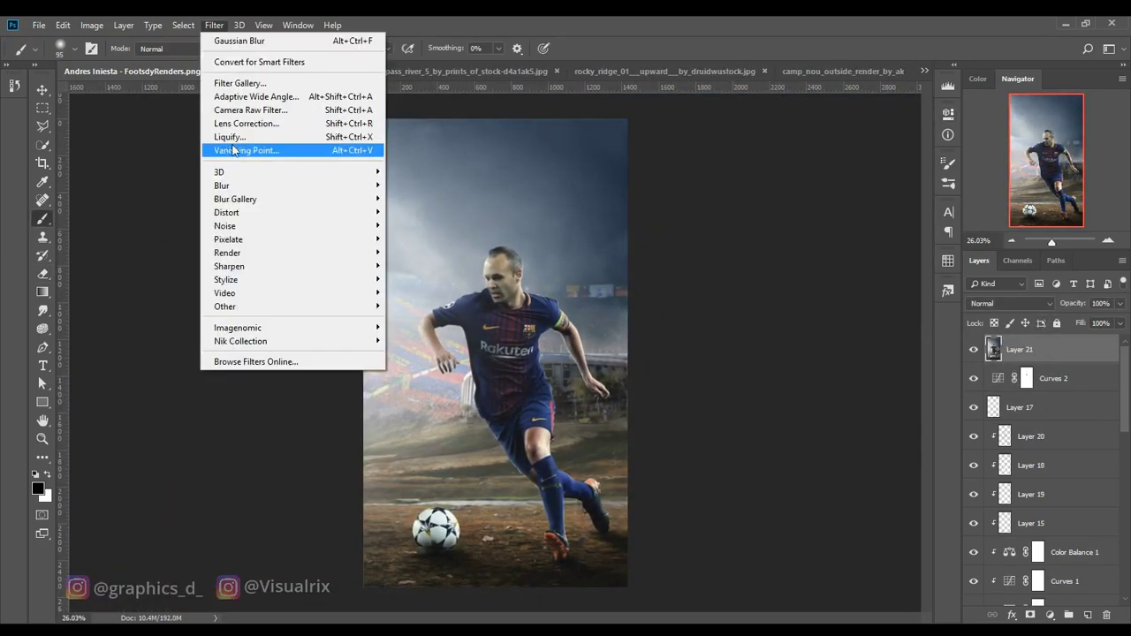
{"action": "left_click", "coordinate": [244, 119]}
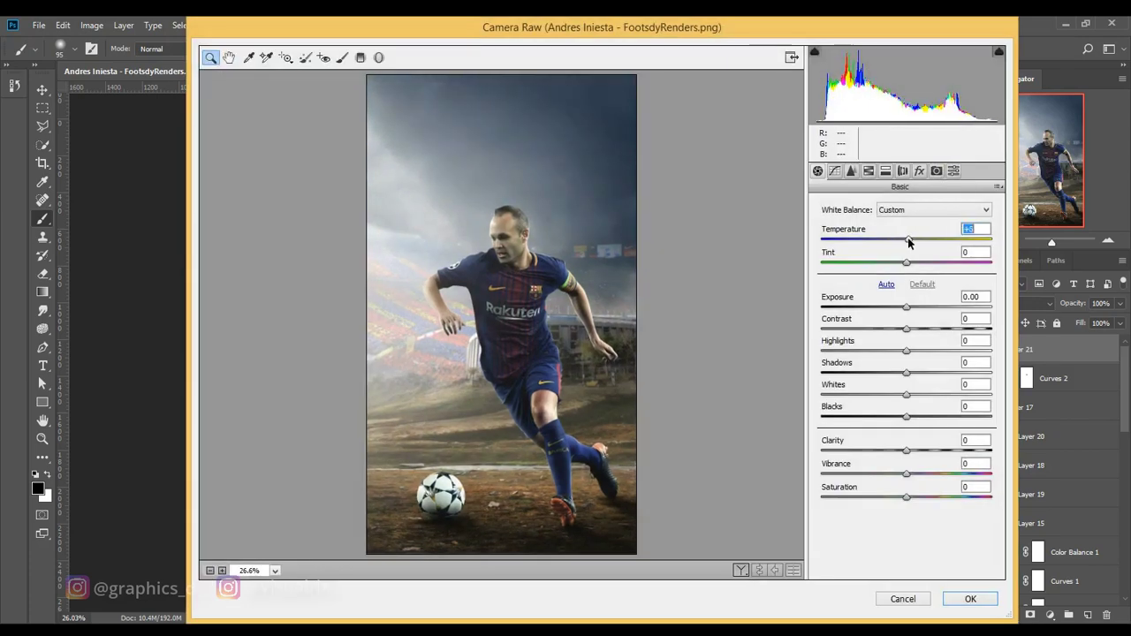
{"action": "left_click_drag", "start_coordinate": [906, 329], "coordinate": [914, 328]}
{"action": "left_click_drag", "start_coordinate": [905, 351], "coordinate": [895, 353]}
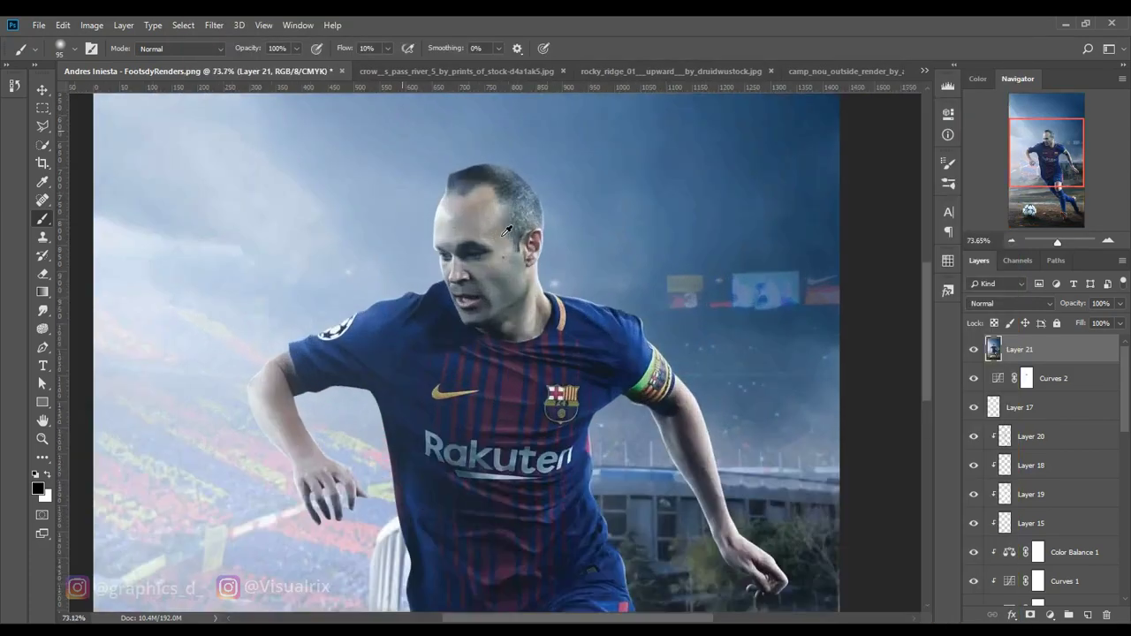
Add a new clipped Overlay layer for the player, with white as the paint colour.
{"action": "key", "text": "ctrl+shift+alt+n"}
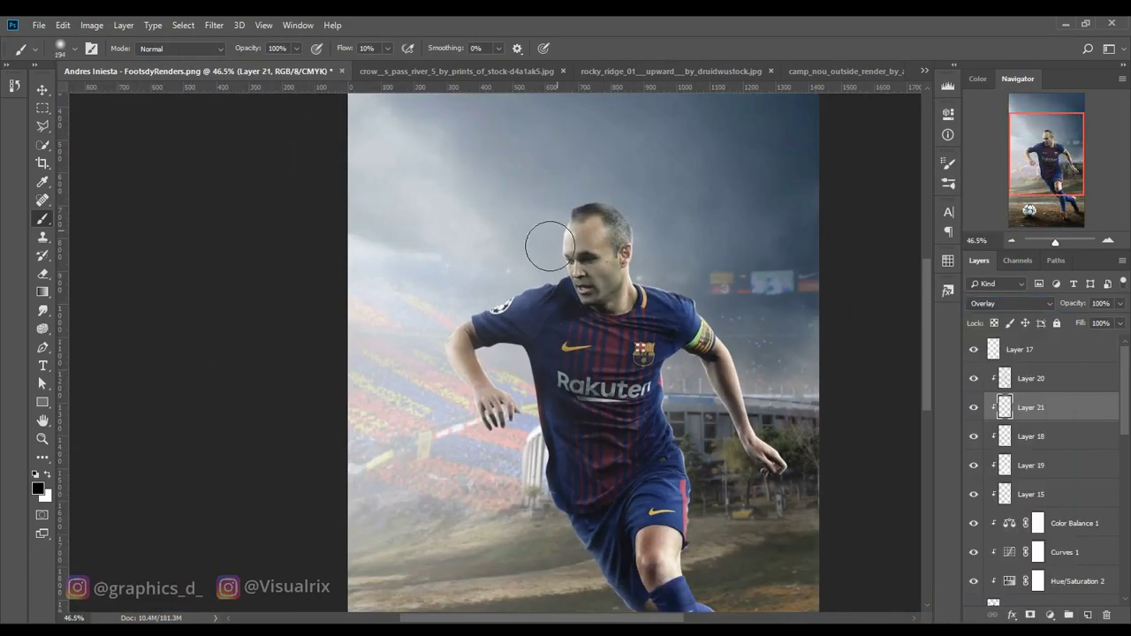
{"action": "key", "text": "x"}
{"action": "scroll", "coordinate": [583, 354], "scroll_direction": "down", "scroll_amount": 5}
{"action": "scroll", "coordinate": [583, 353], "scroll_direction": "up", "scroll_amount": 4}
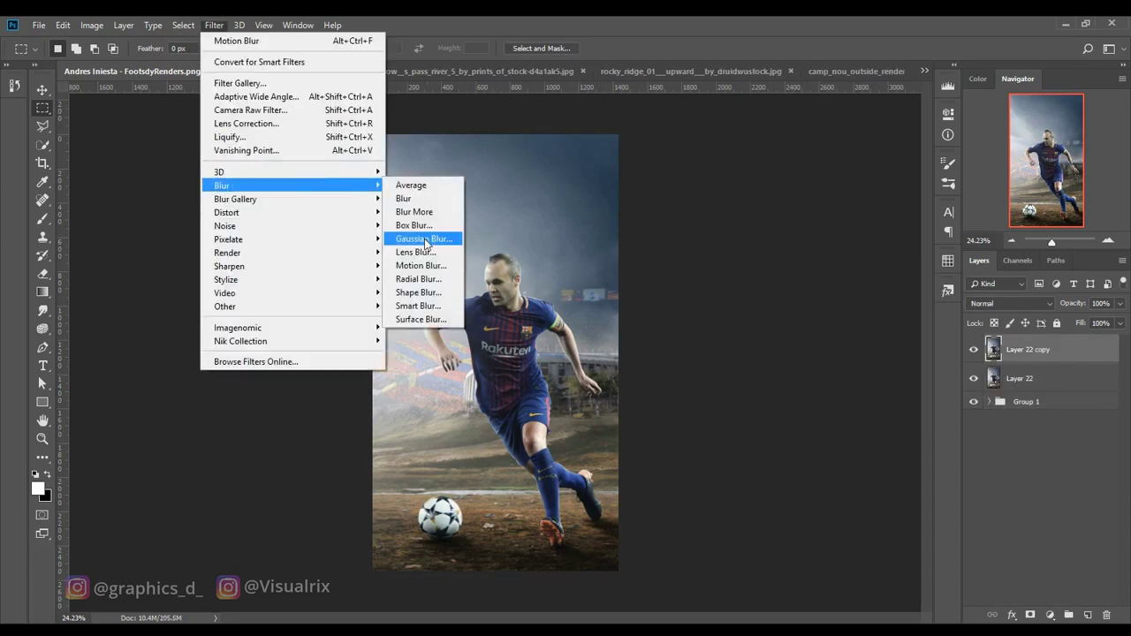
Set the Color Balance 2 highlights to Cyan-Red -22 and Yellow-Blue +25.
{"action": "scroll", "coordinate": [692, 560], "scroll_direction": "up", "scroll_amount": 3}
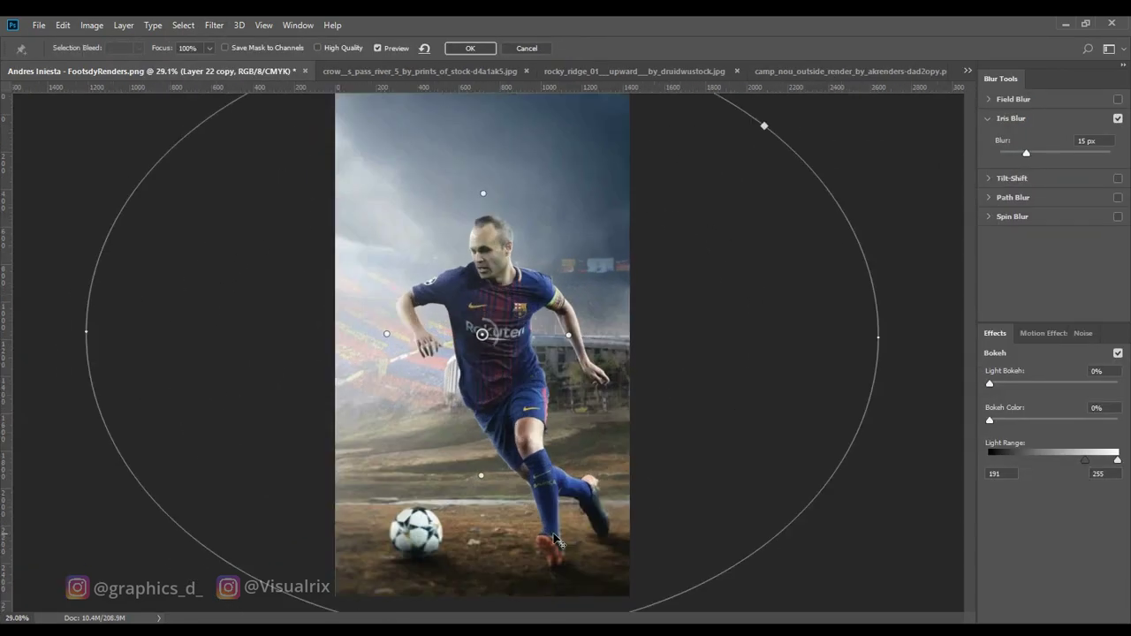
{"action": "scroll", "coordinate": [530, 398], "scroll_direction": "down", "scroll_amount": 2}
{"action": "scroll", "coordinate": [458, 430], "scroll_direction": "down", "scroll_amount": 4}
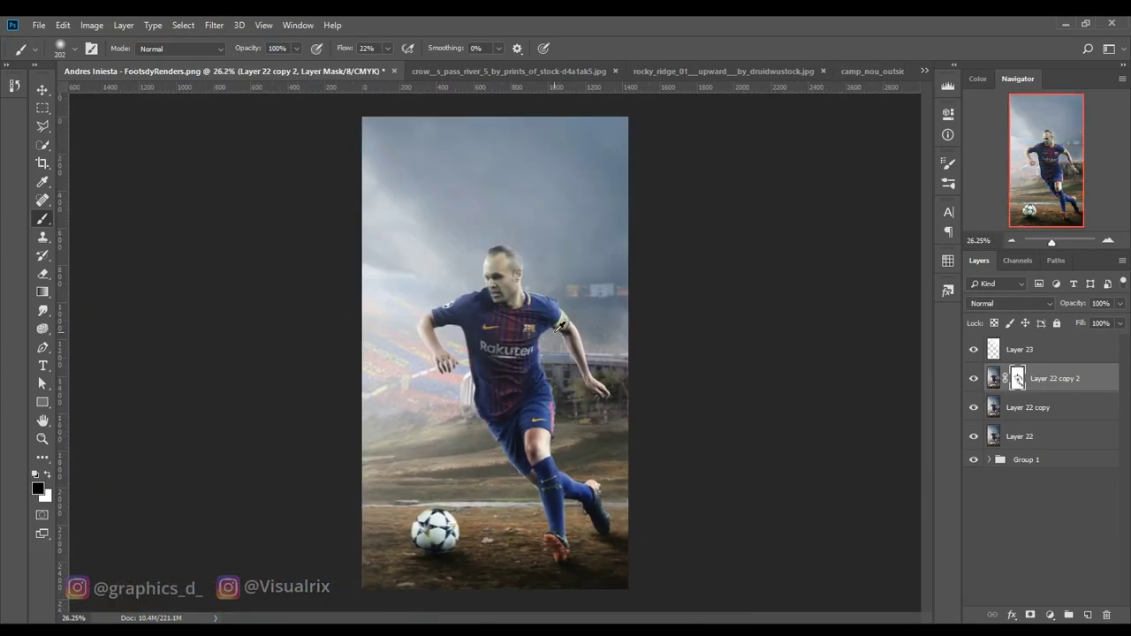
{"action": "left_click", "coordinate": [861, 155]}
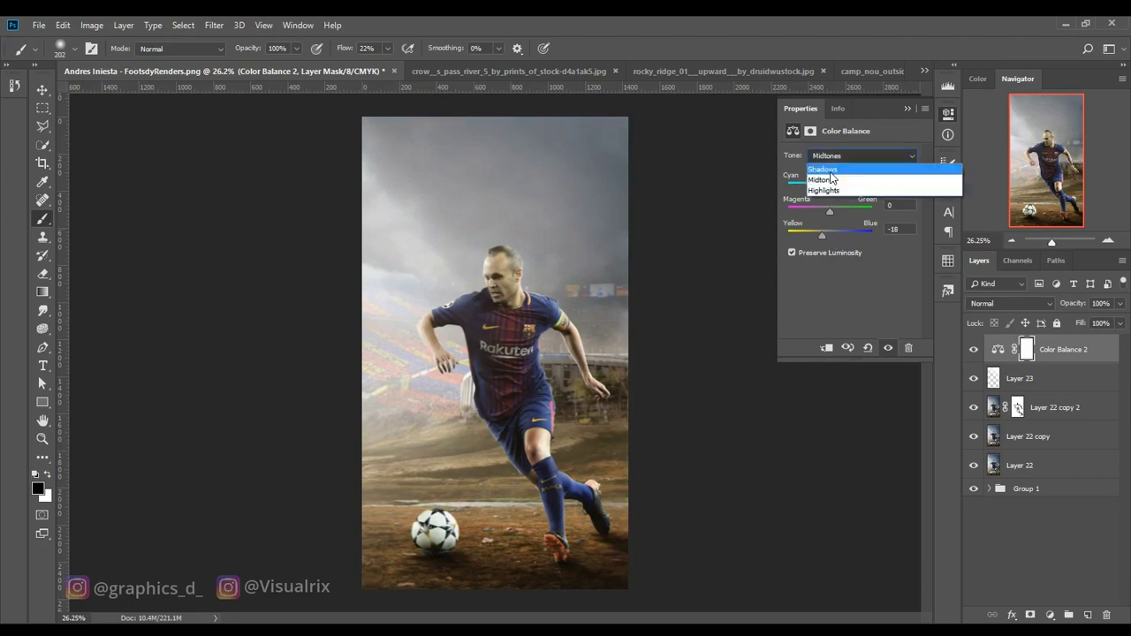
{"action": "left_click", "coordinate": [831, 167]}
{"action": "left_click", "coordinate": [861, 156]}
{"action": "left_click", "coordinate": [848, 188]}
{"action": "left_click_drag", "start_coordinate": [830, 188], "coordinate": [823, 189]}
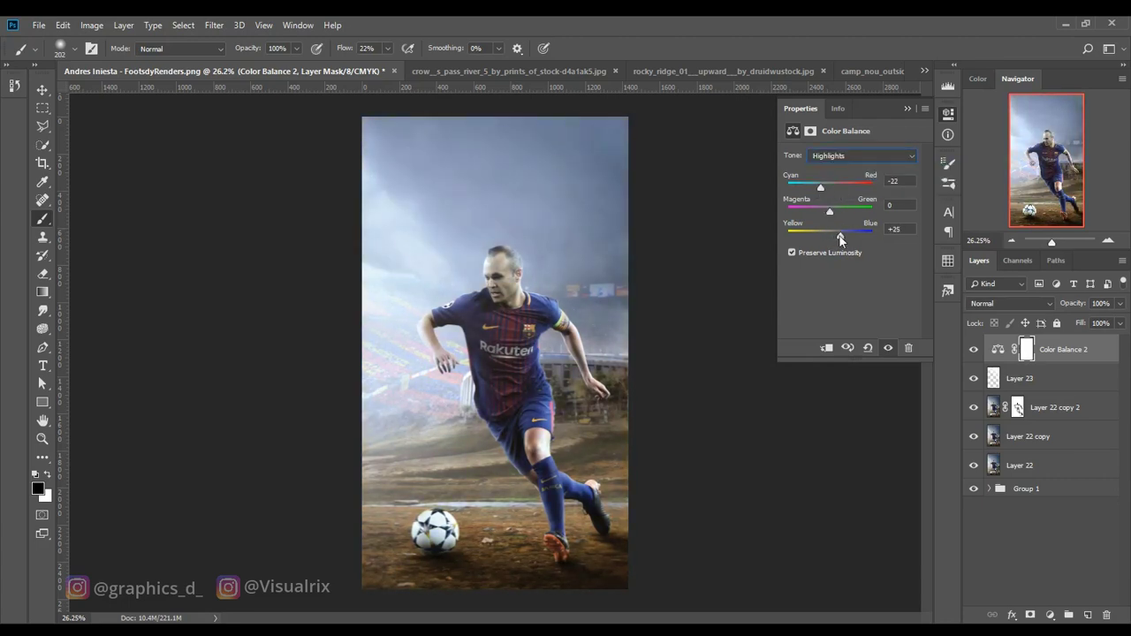
{"action": "left_click", "coordinate": [38, 25]}
Browse up to the Stocks\Dust folder and open a dust texture image.
{"action": "left_click", "coordinate": [50, 61]}
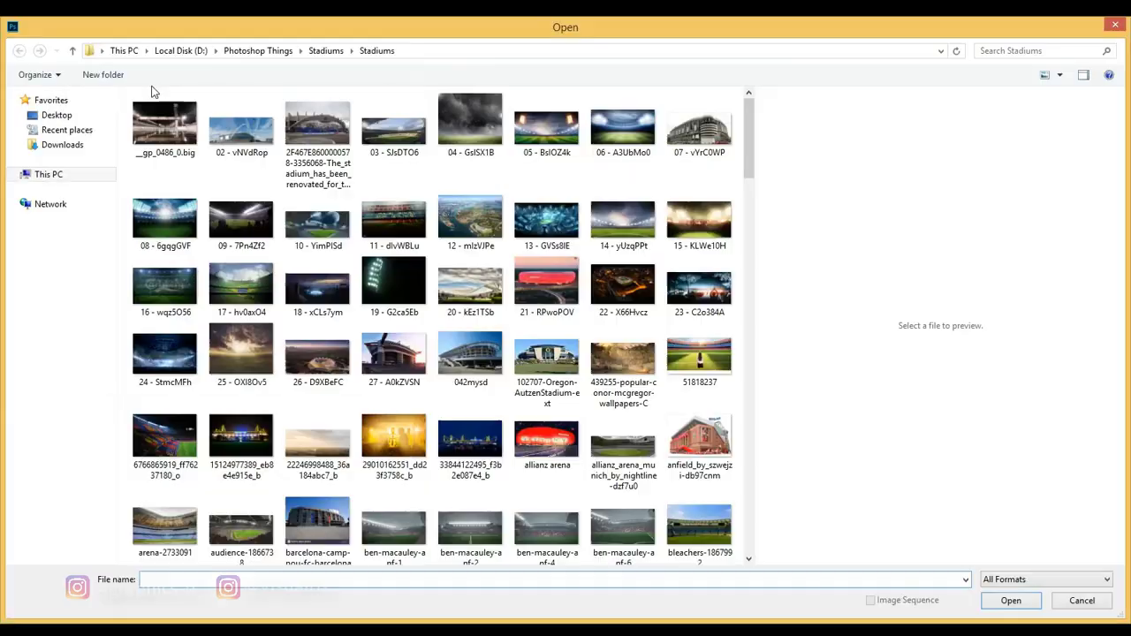
{"action": "left_click", "coordinate": [258, 51]}
{"action": "double_click", "coordinate": [557, 313]}
{"action": "double_click", "coordinate": [241, 225]}
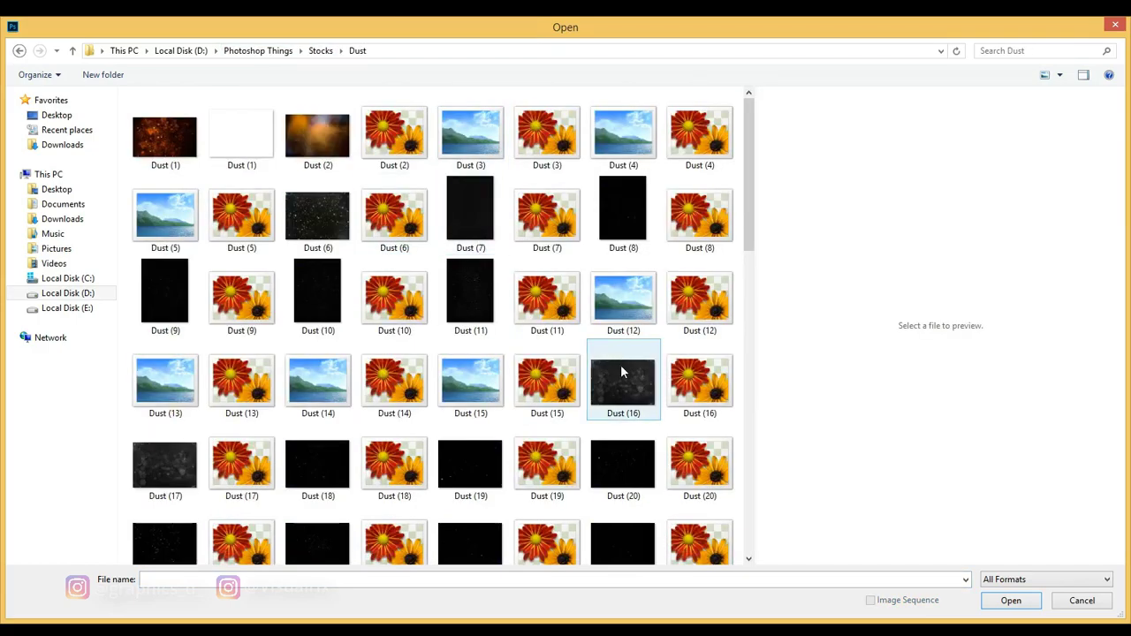
{"action": "double_click", "coordinate": [380, 397]}
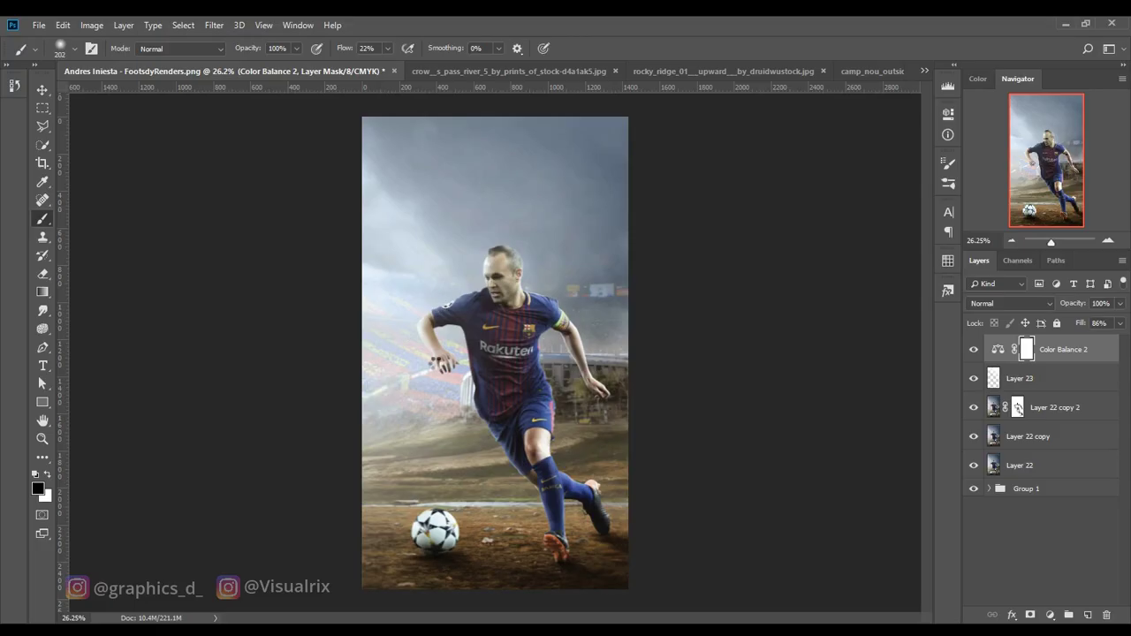